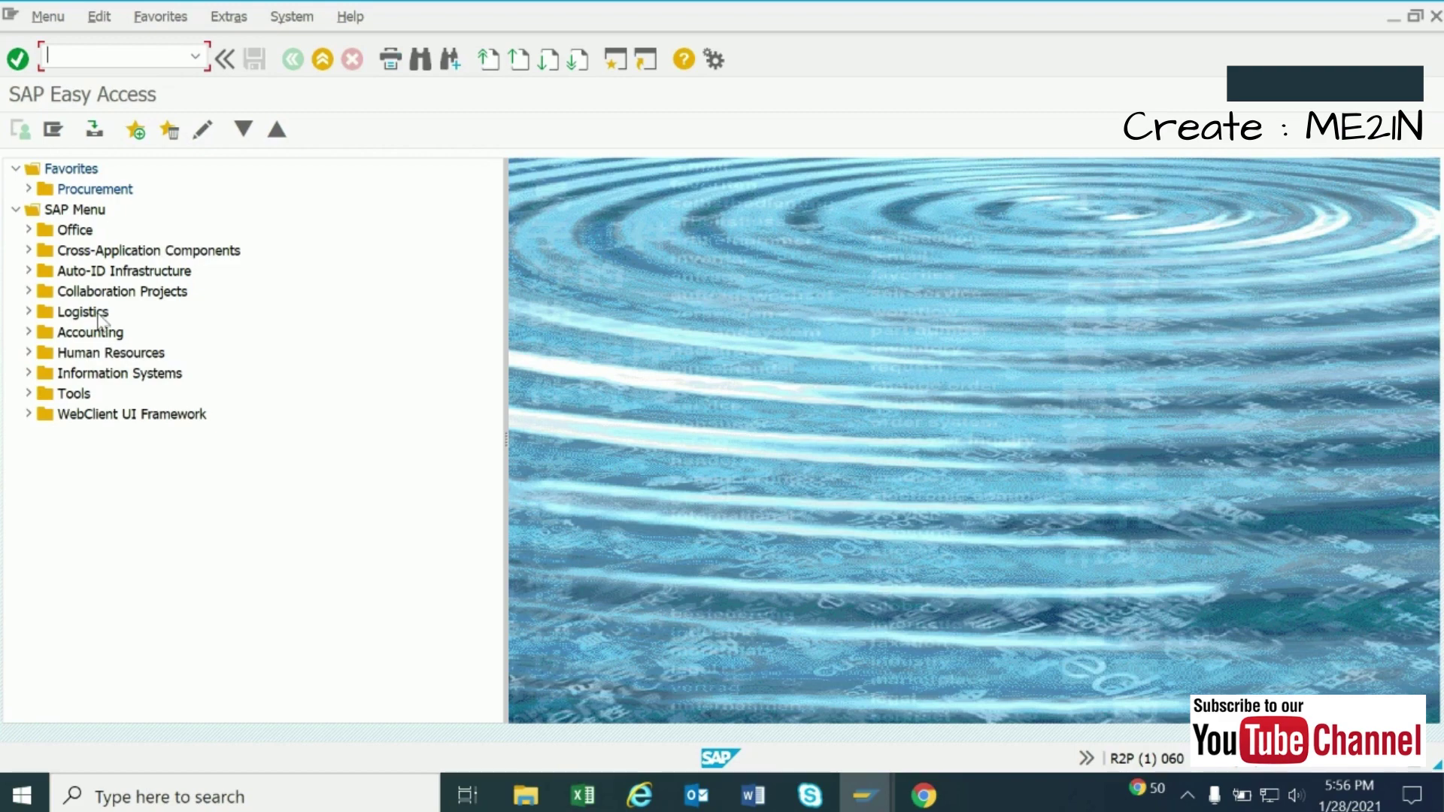
Step: Open ME21N from the SAP menu tree under Logistics, Materials Management, Purchasing, Purchase Order, Create, and return to the start screen
click(29, 311)
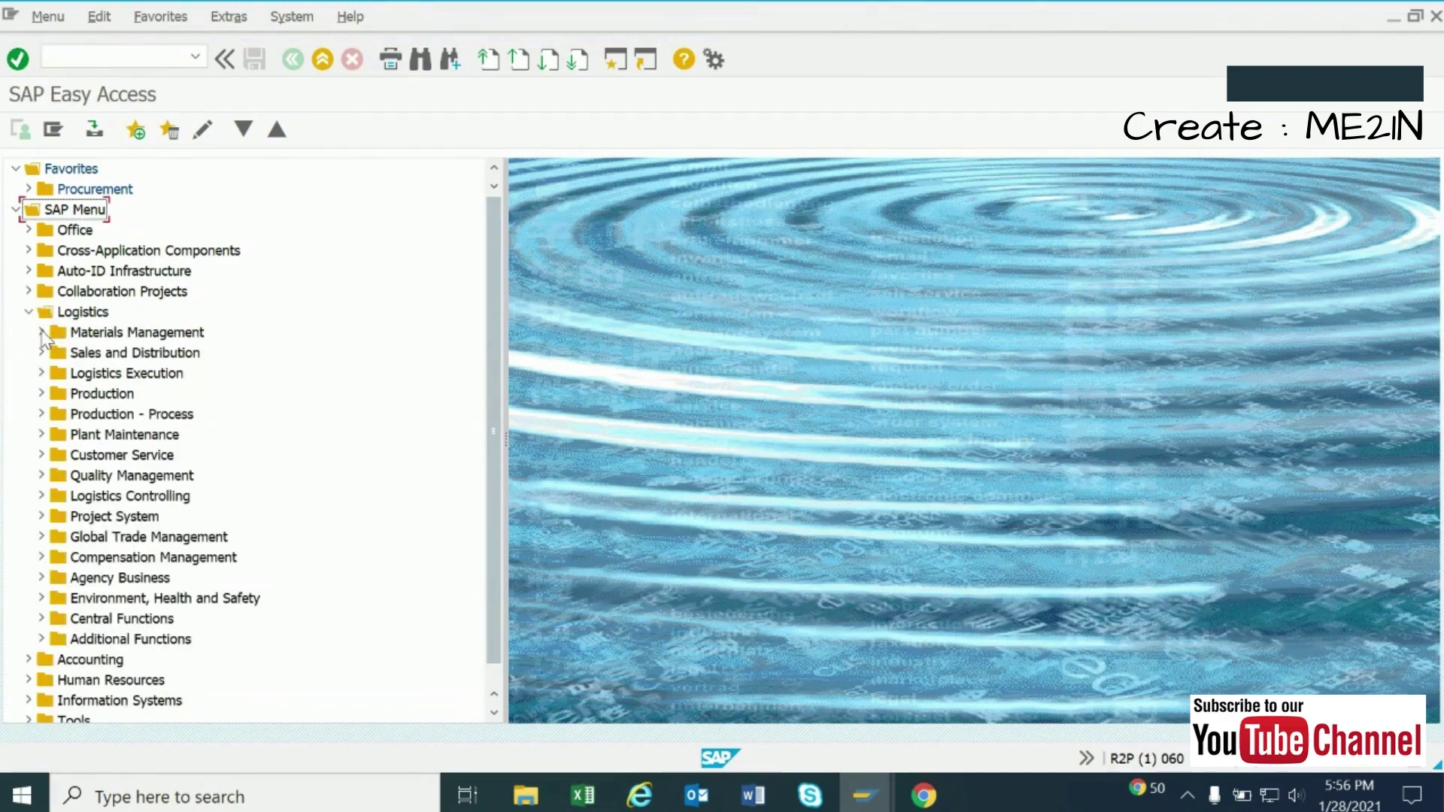
click(41, 332)
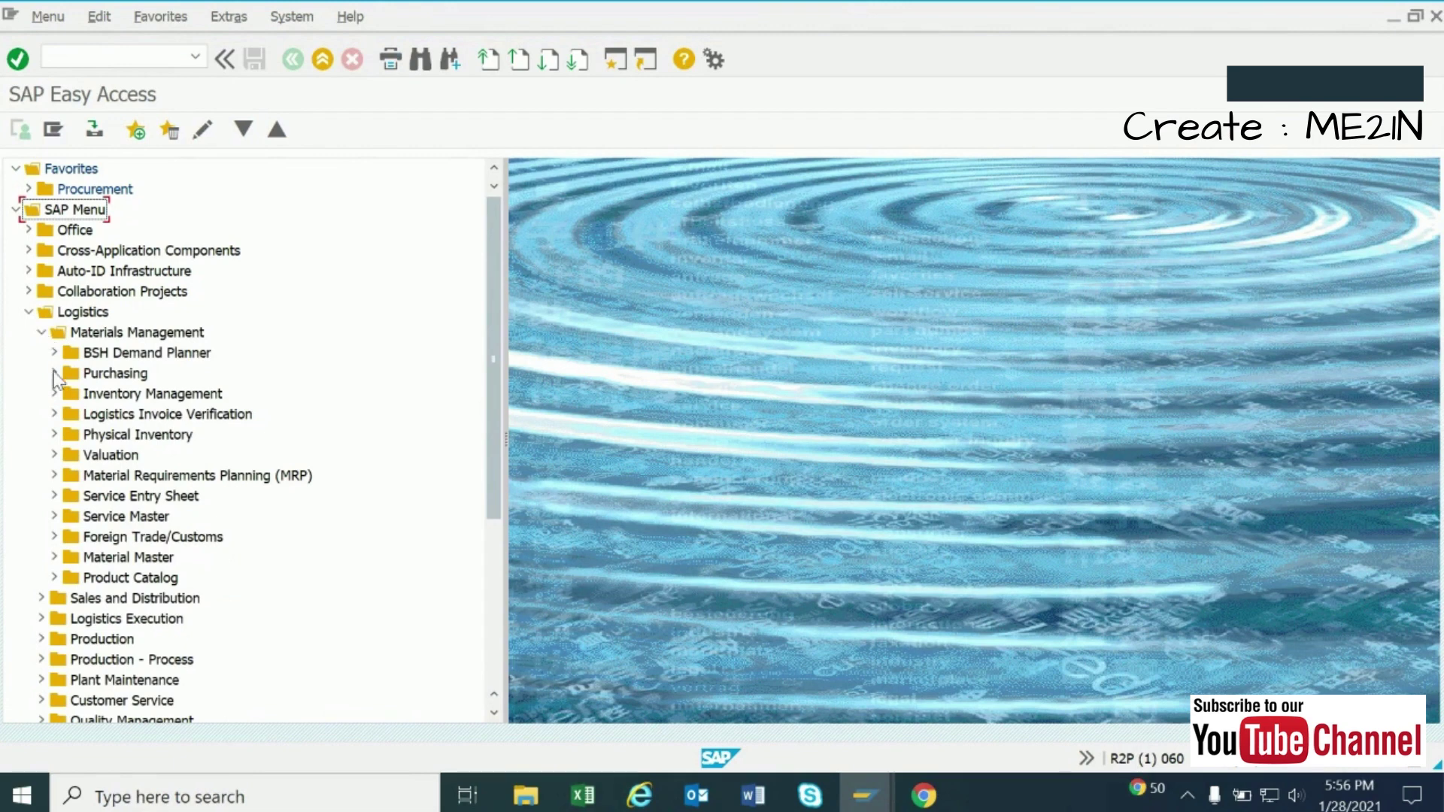
click(54, 373)
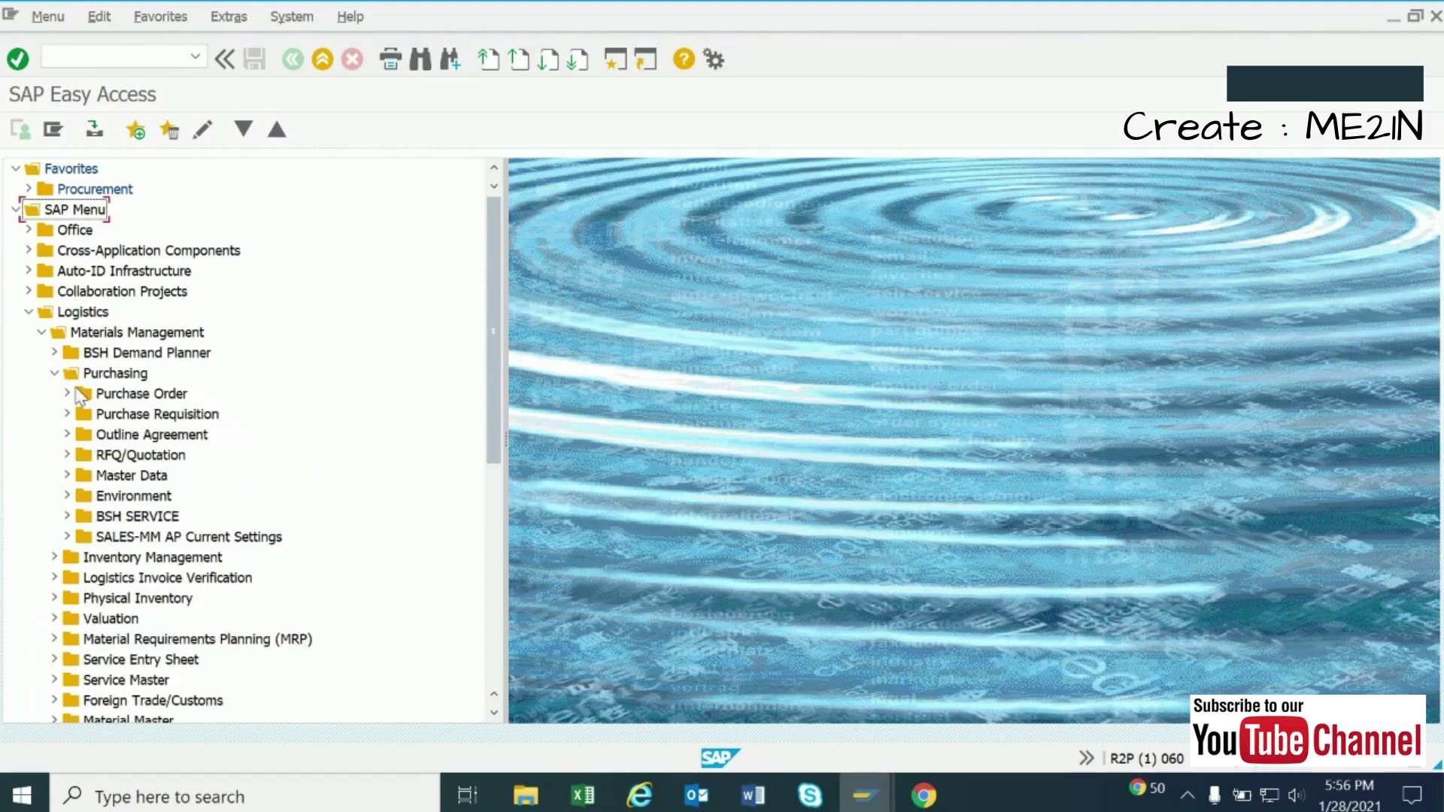
click(70, 391)
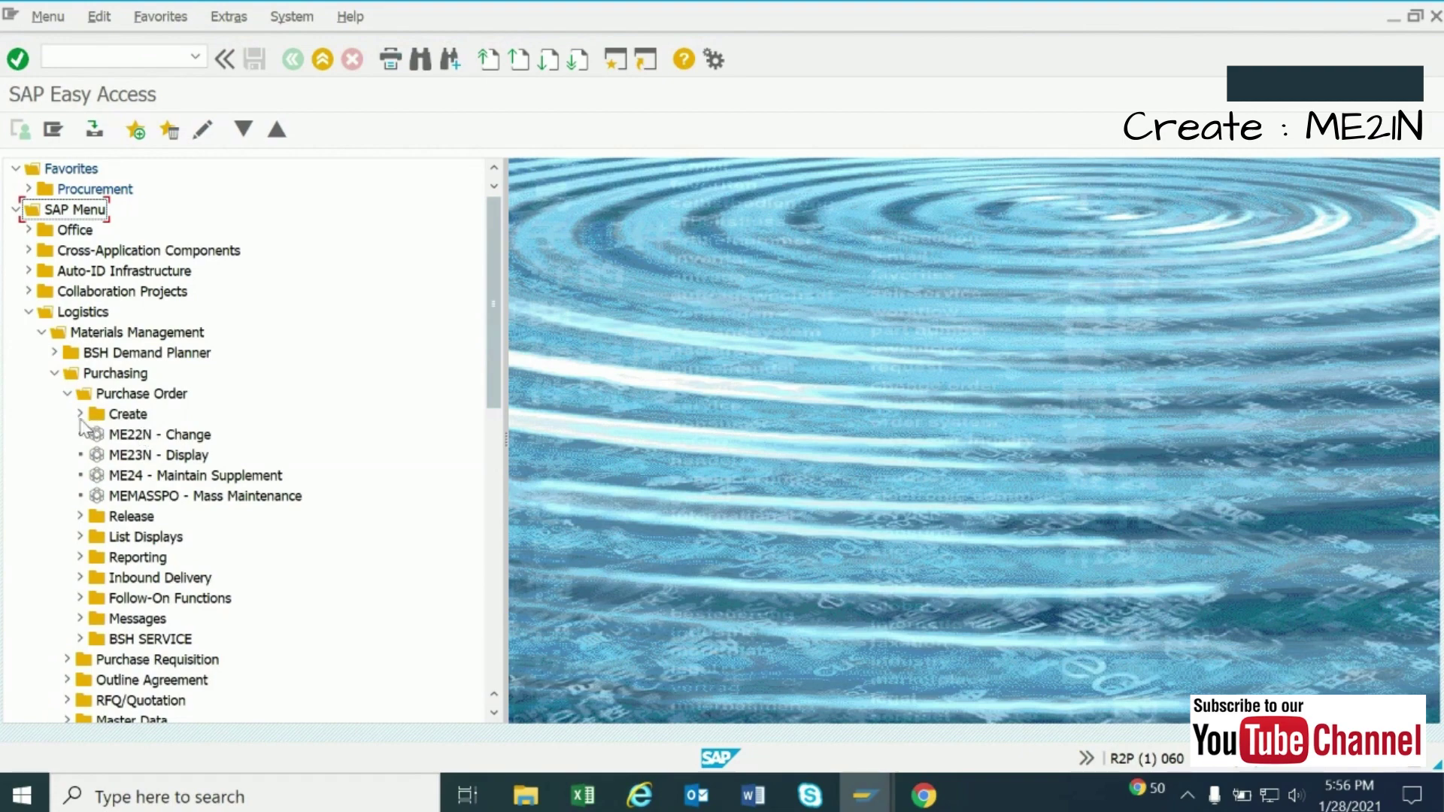
click(79, 415)
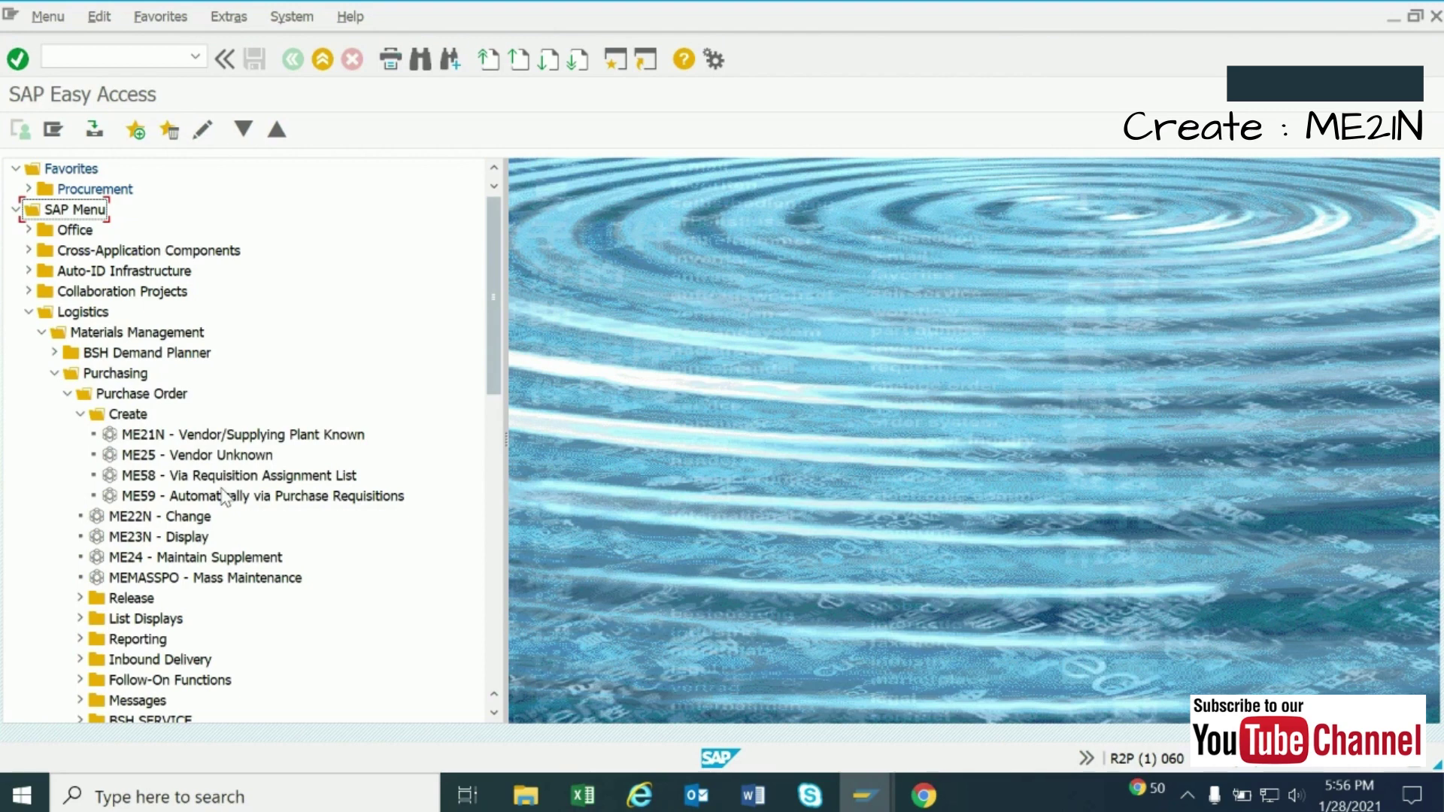
double_click(265, 435)
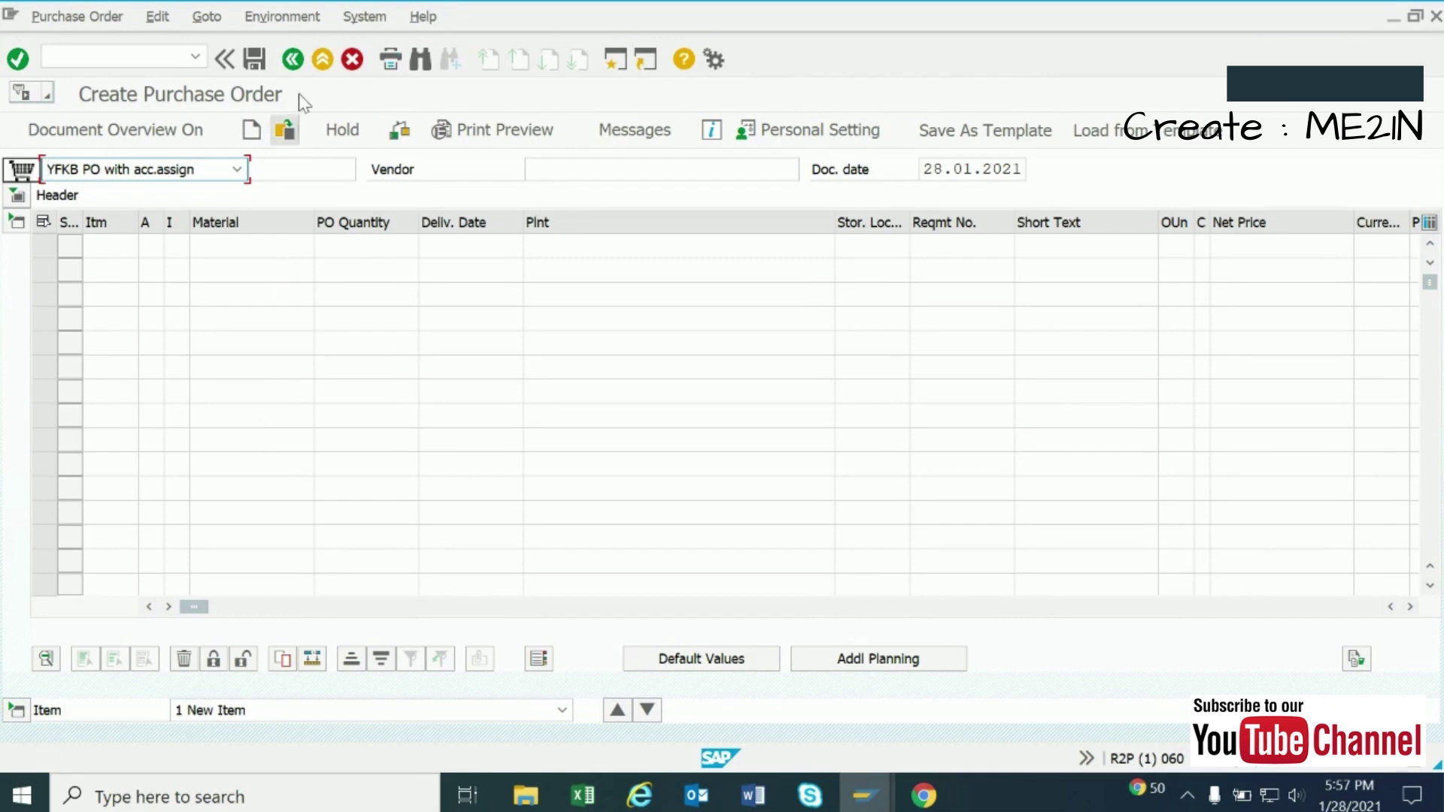
click(293, 59)
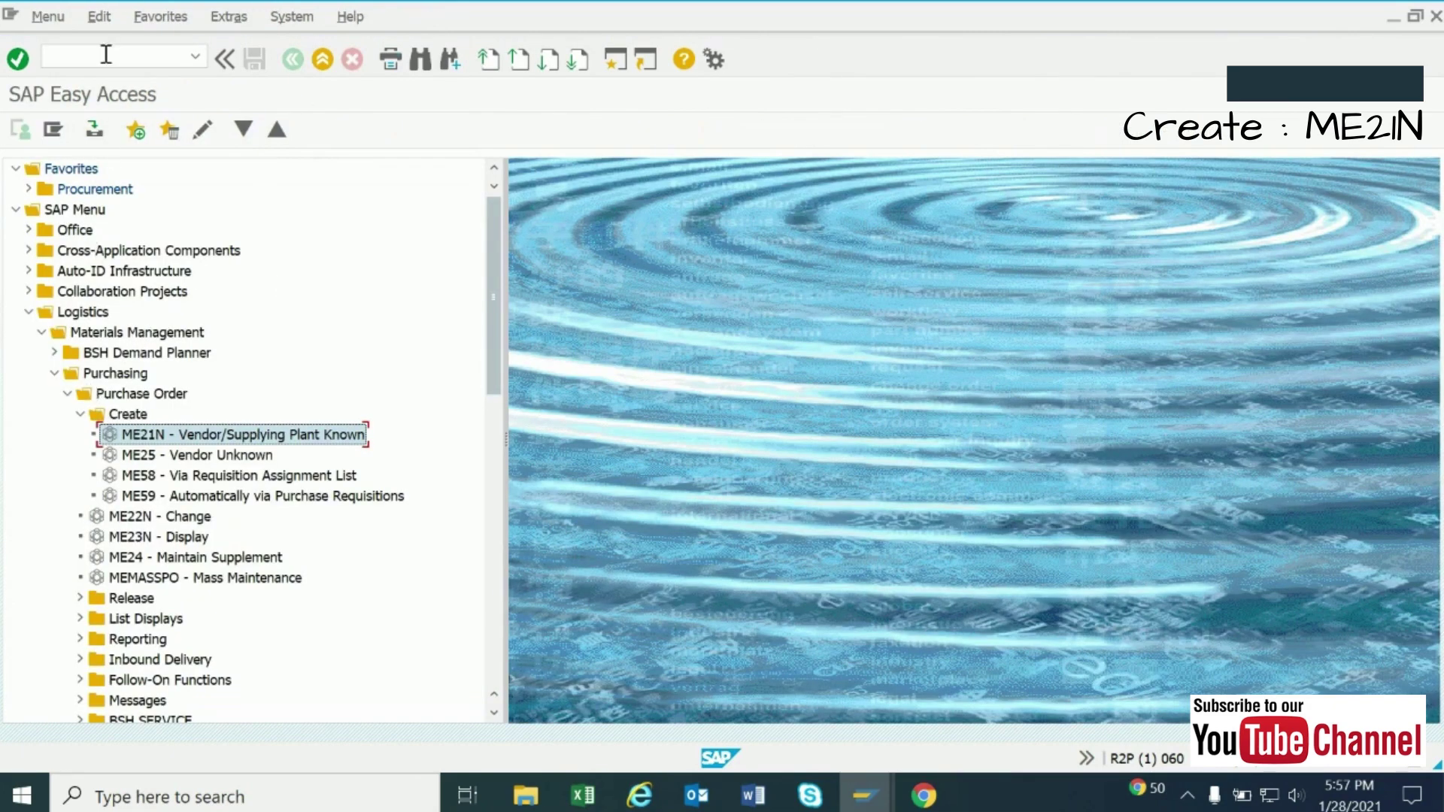
Step: Run transaction code me21n to start creating a purchase order
click(106, 55)
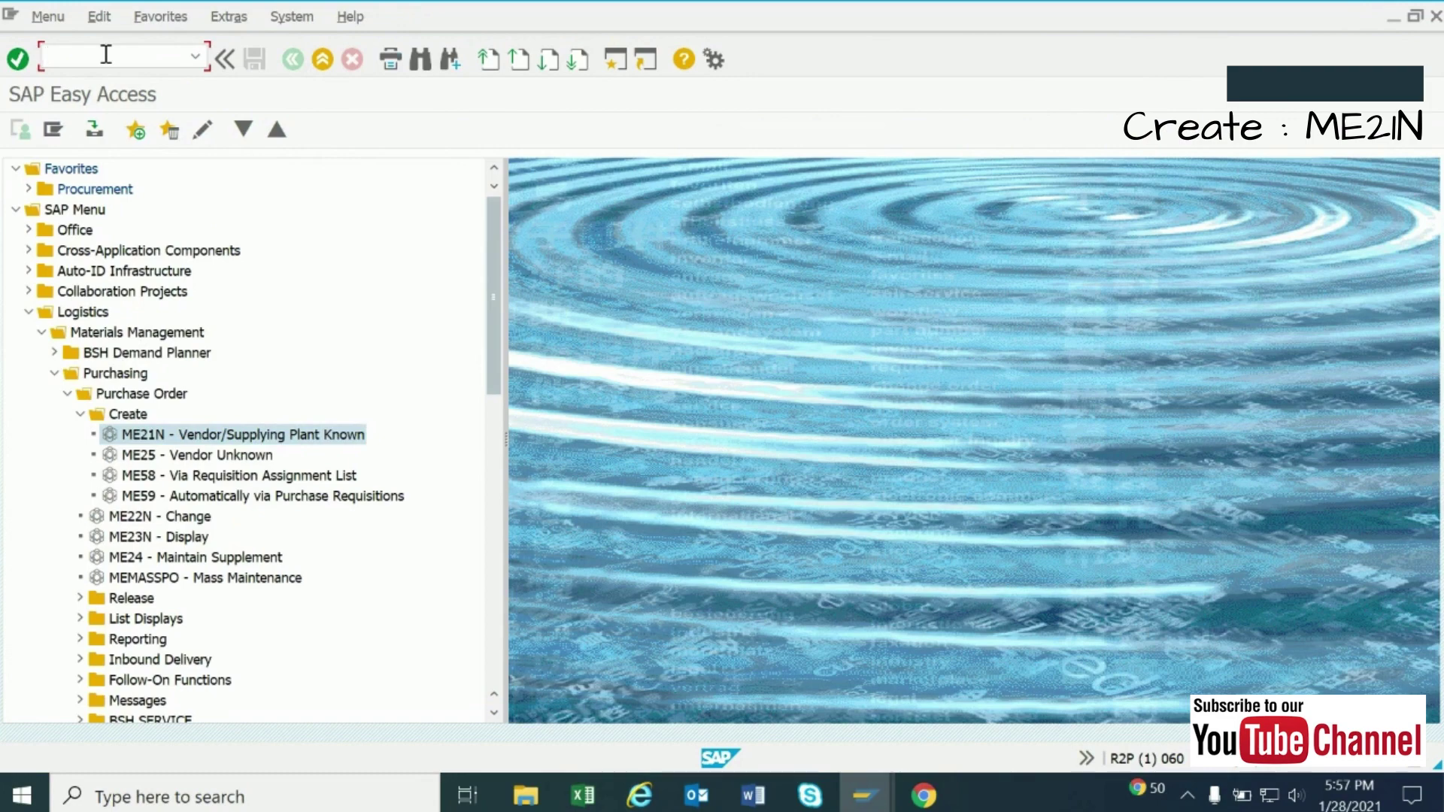
text(me21n)
key(Return)
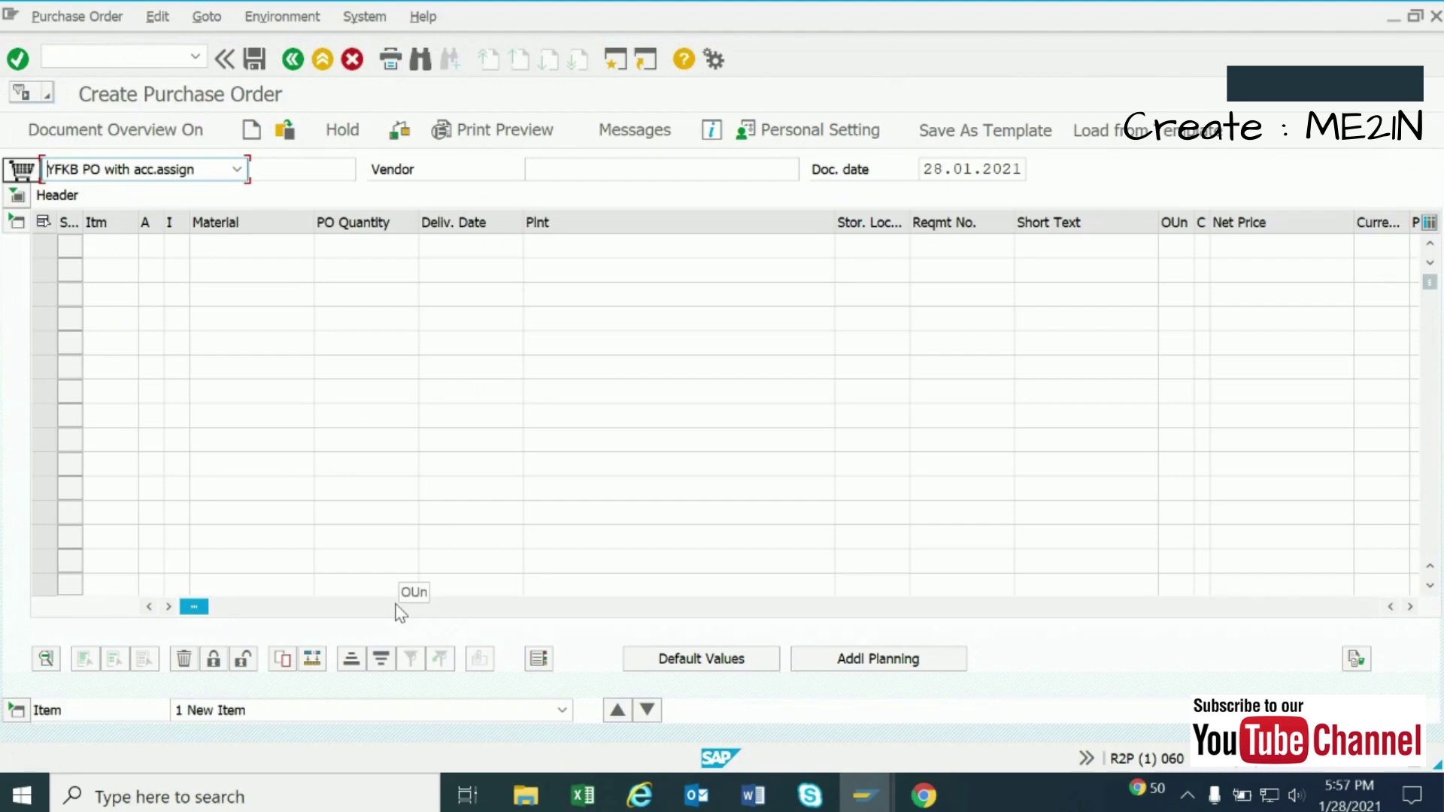
Step: Enter the purchase requisition number in the first item line's Purchase Req. field
click(1411, 607)
click(1411, 607)
click(1411, 607)
click(1411, 607)
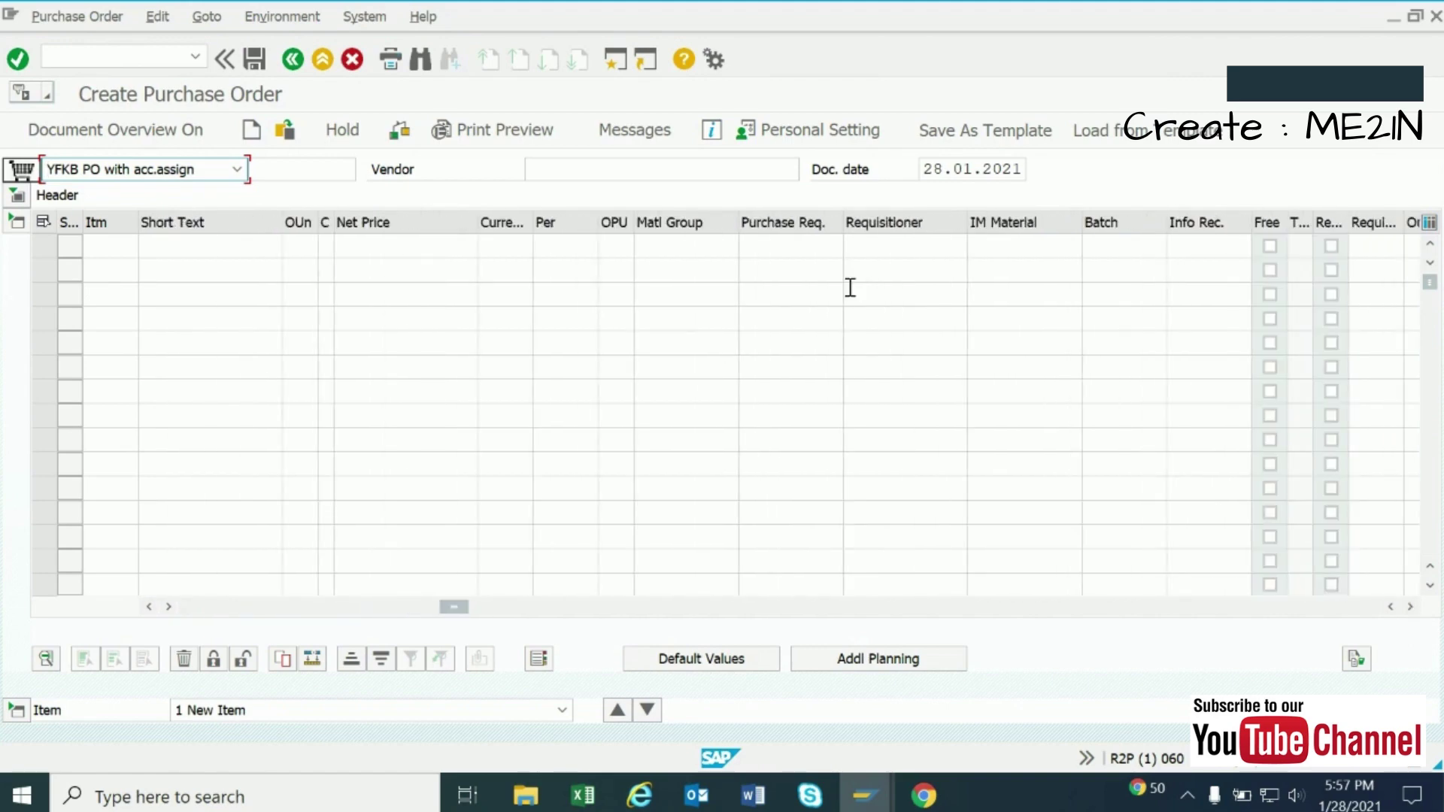
click(786, 251)
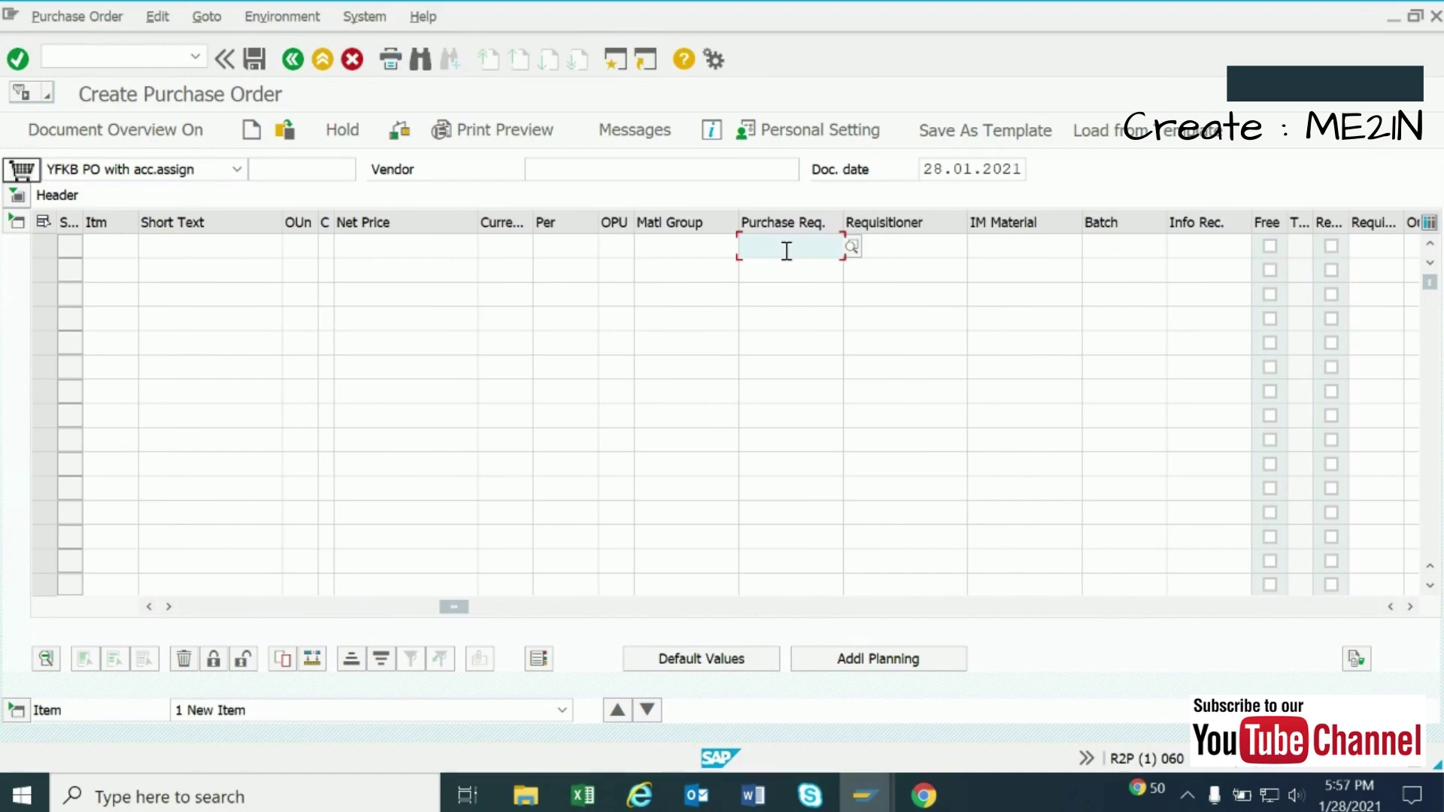
text(6111)
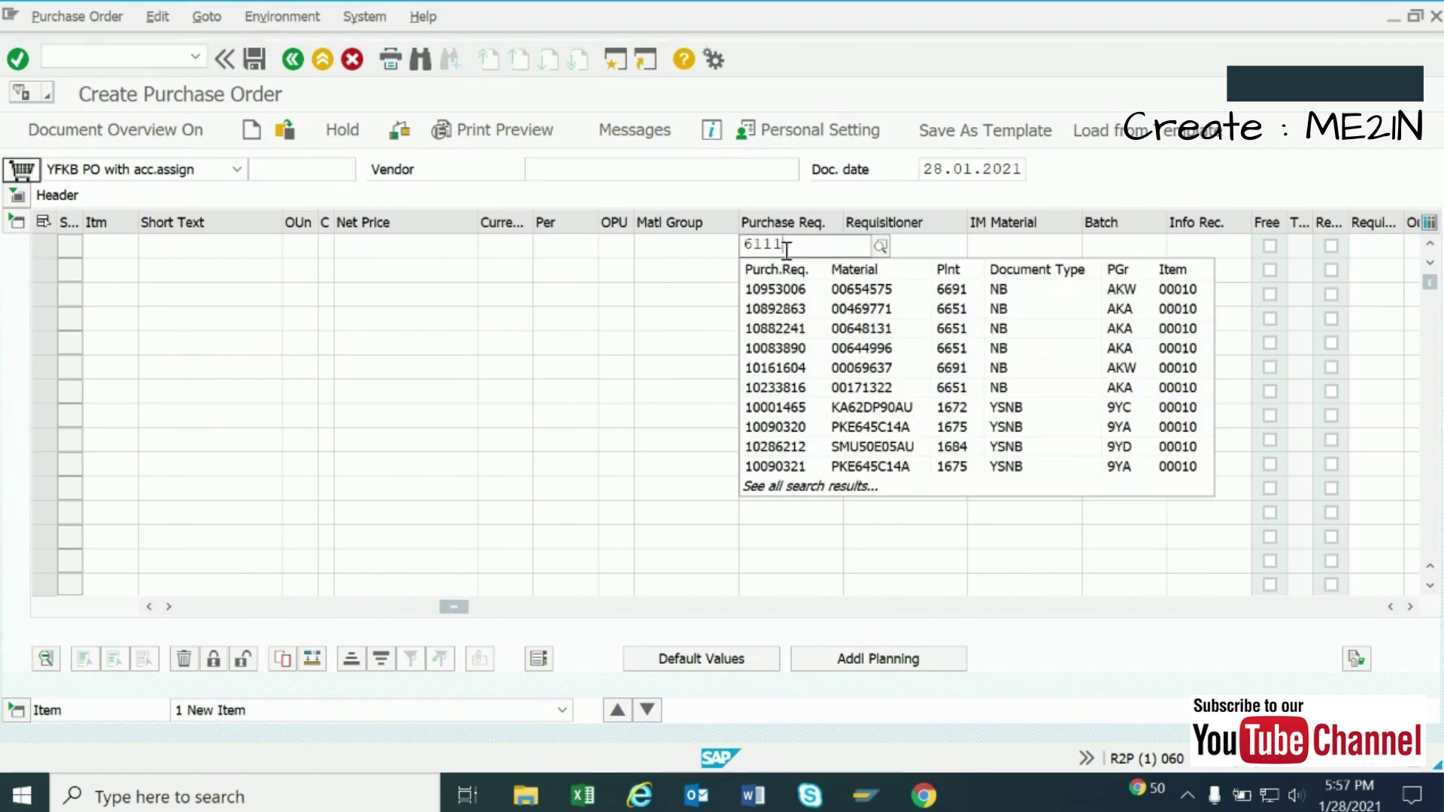
text(8955)
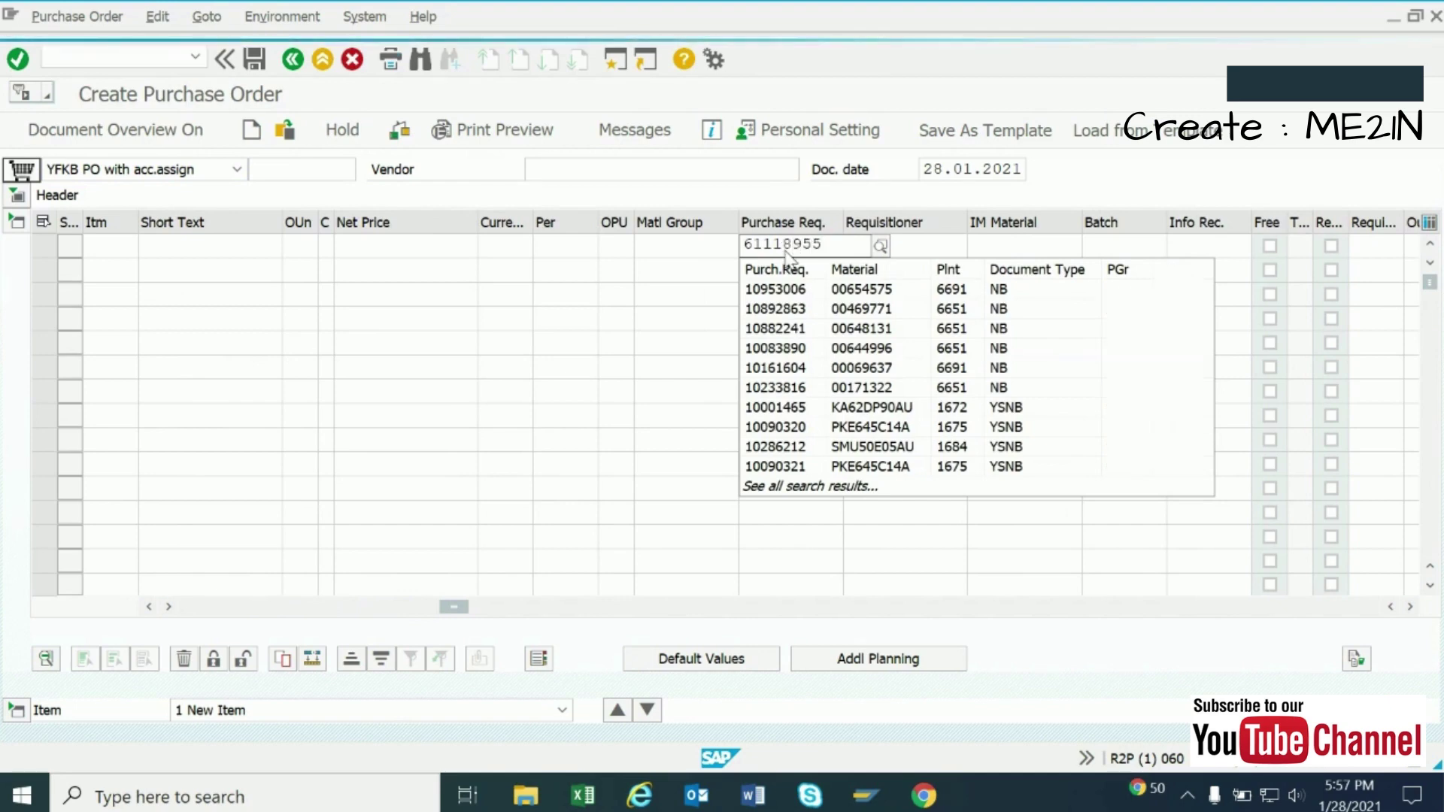
Step: Enter 1 as the requisition item in the first line and widen the column to show its full heading
click(1375, 248)
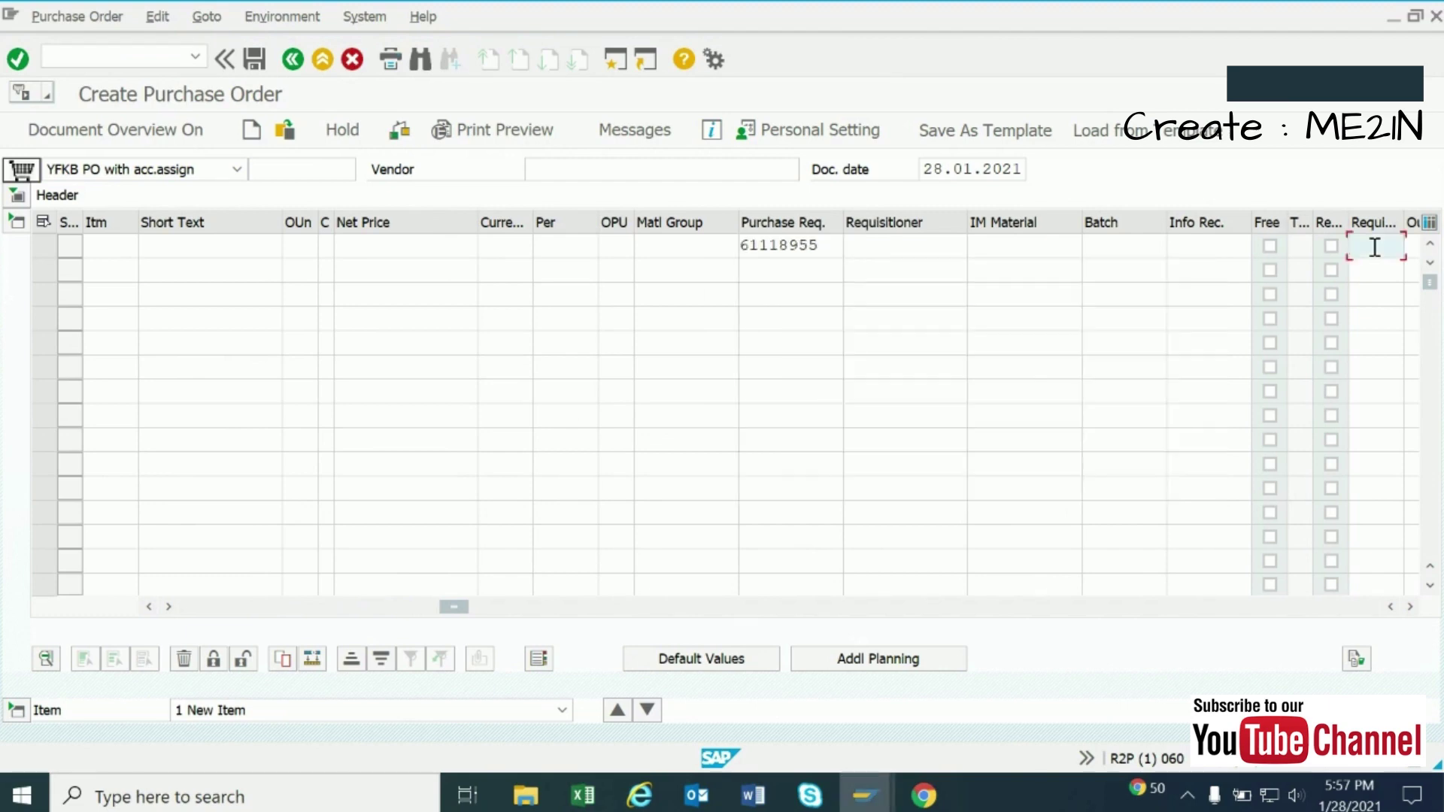
text(1)
click(1411, 607)
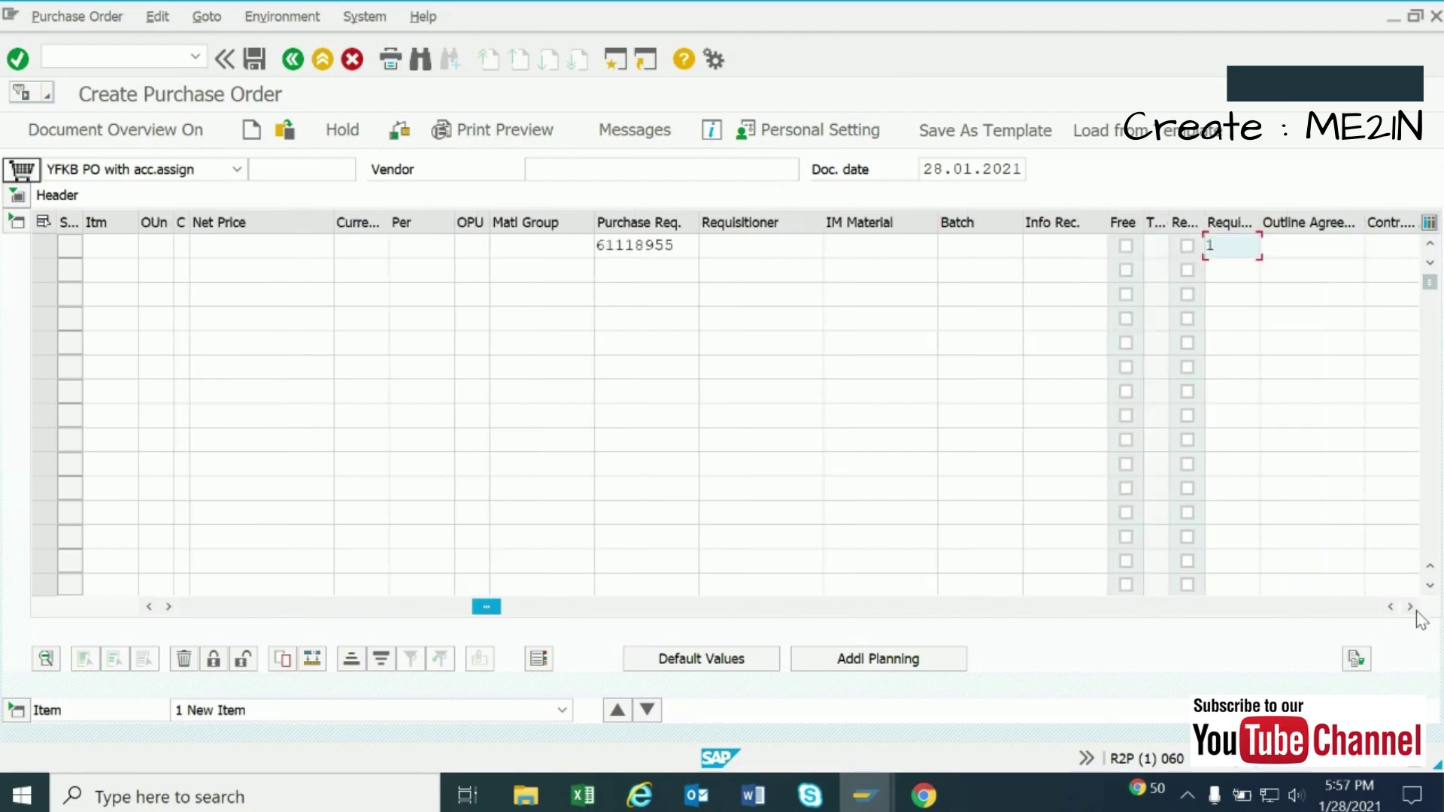
click(1411, 607)
click(1411, 607)
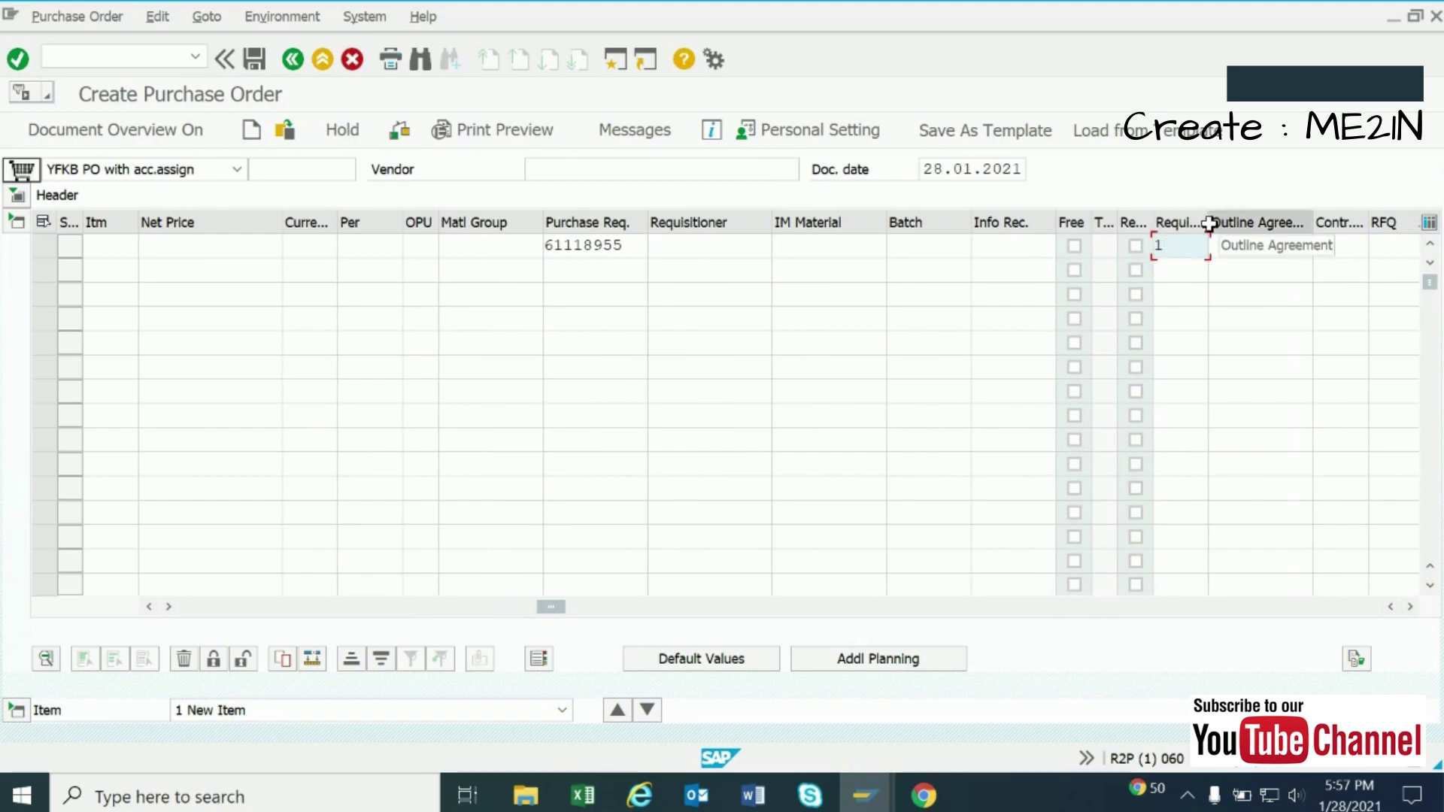
drag(1207, 235, 1297, 254)
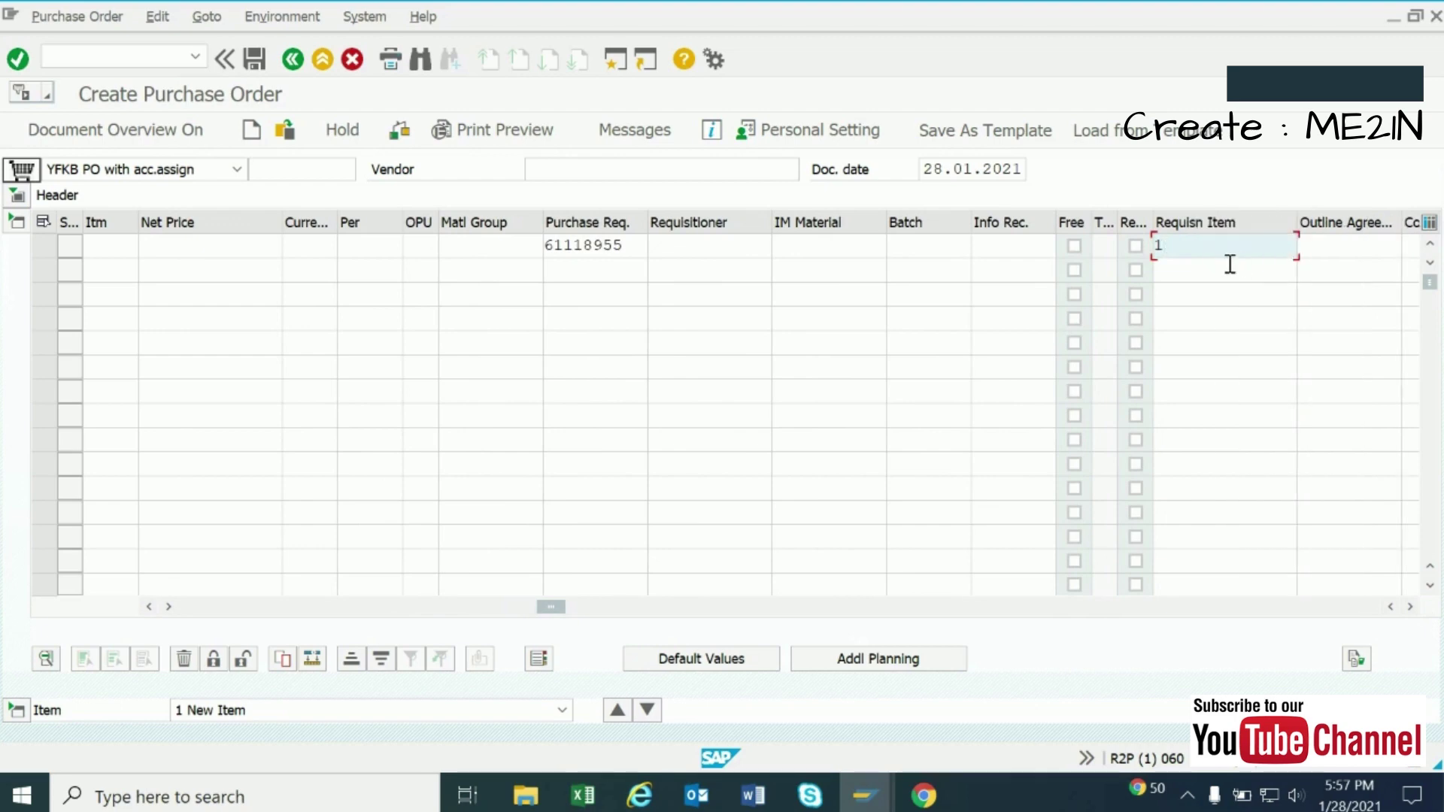
Step: Clear the requisition item value and adopt the requisition's data into the purchase order line
text(0)
key(BackSpace)
key(BackSpace)
click(630, 246)
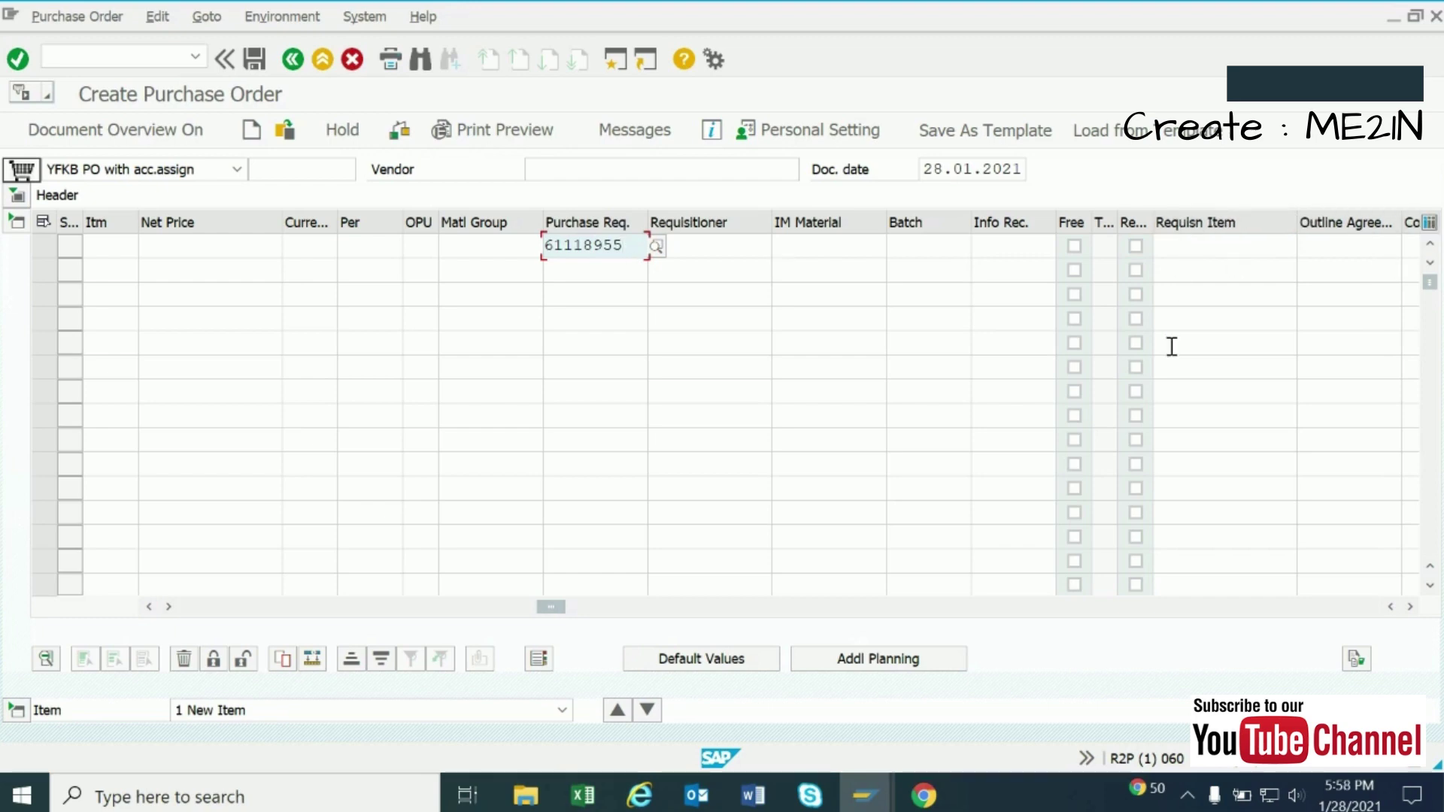
key(Return)
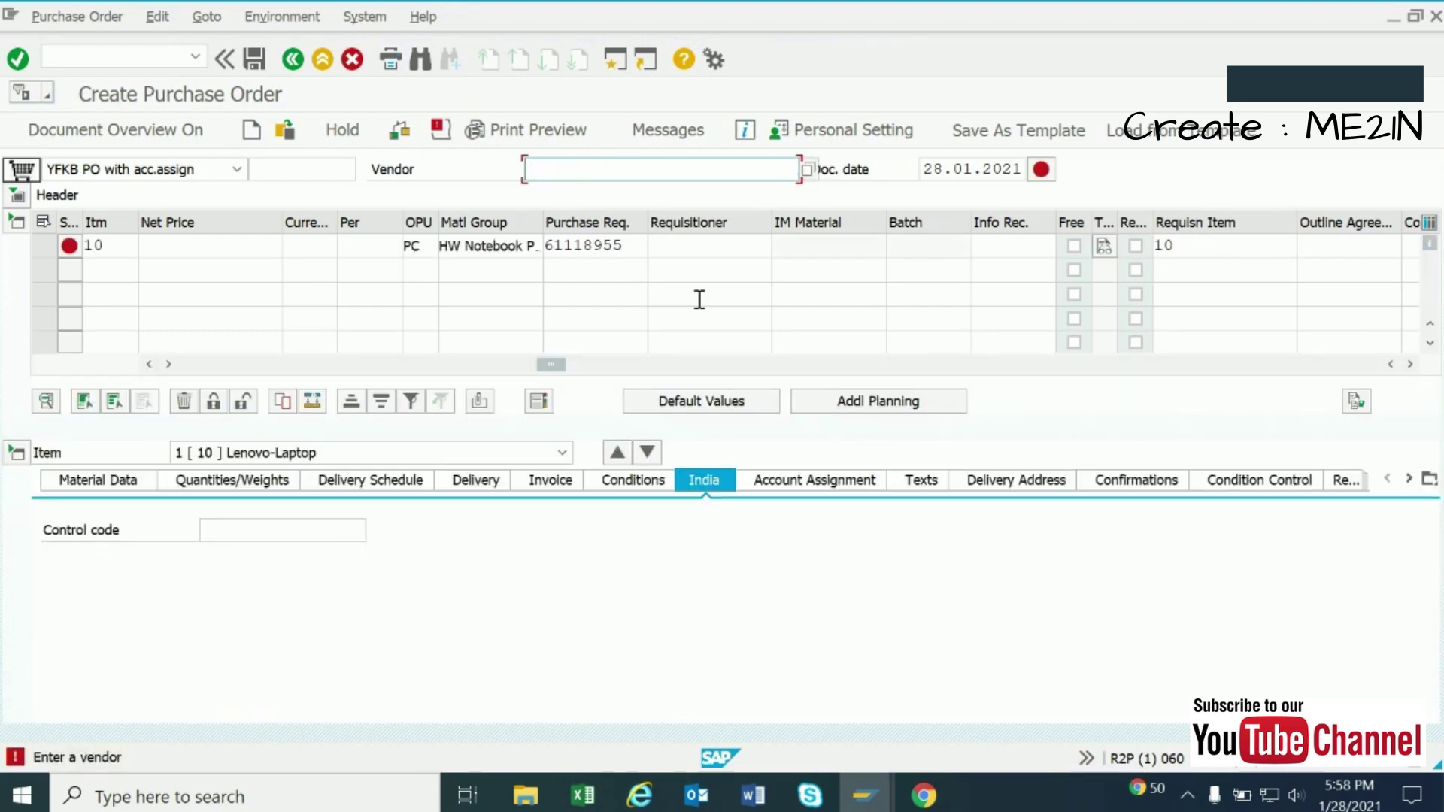
Step: Review the adopted item line from plant back to quantity and open the value search for the Vendor field
drag(551, 364, 373, 376)
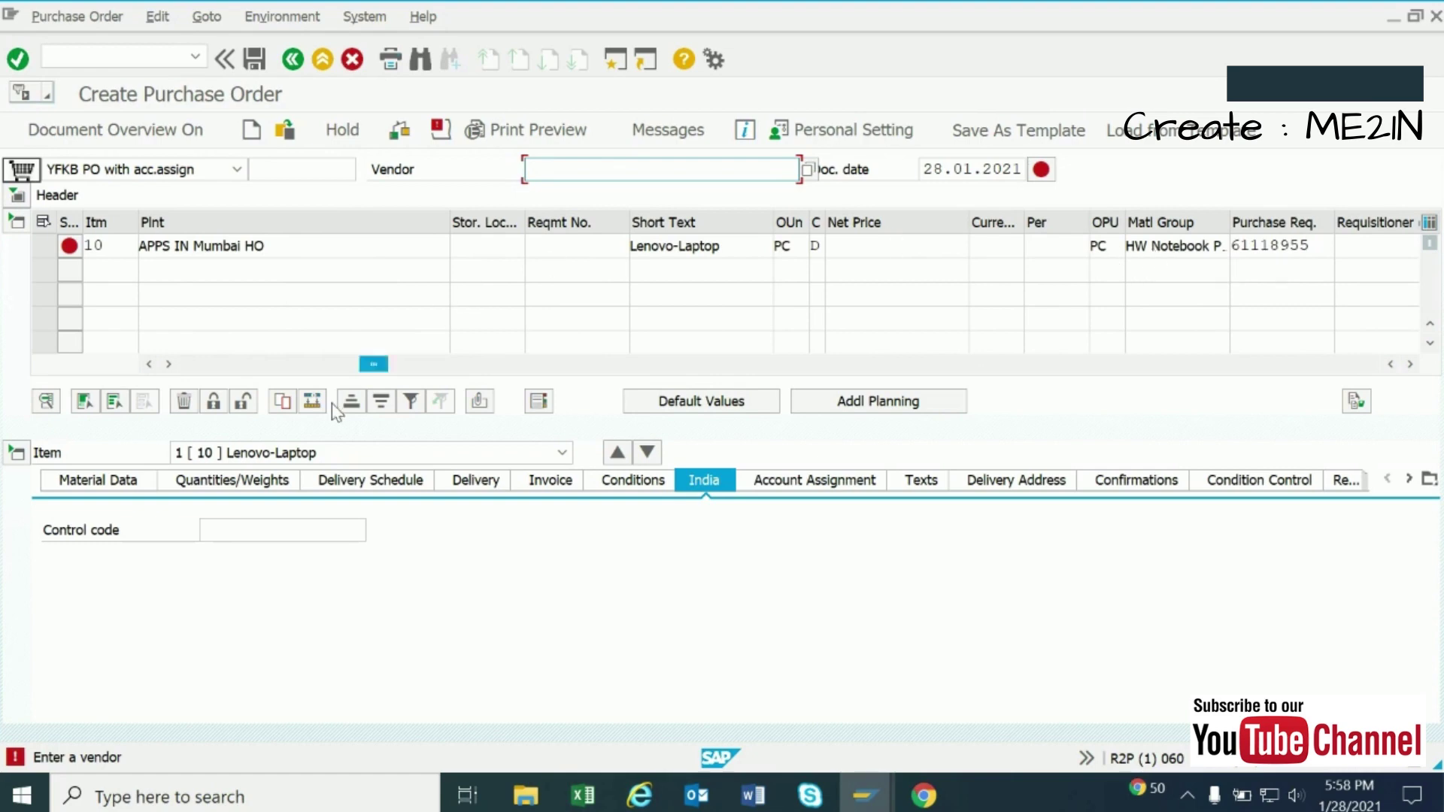
drag(373, 364, 98, 389)
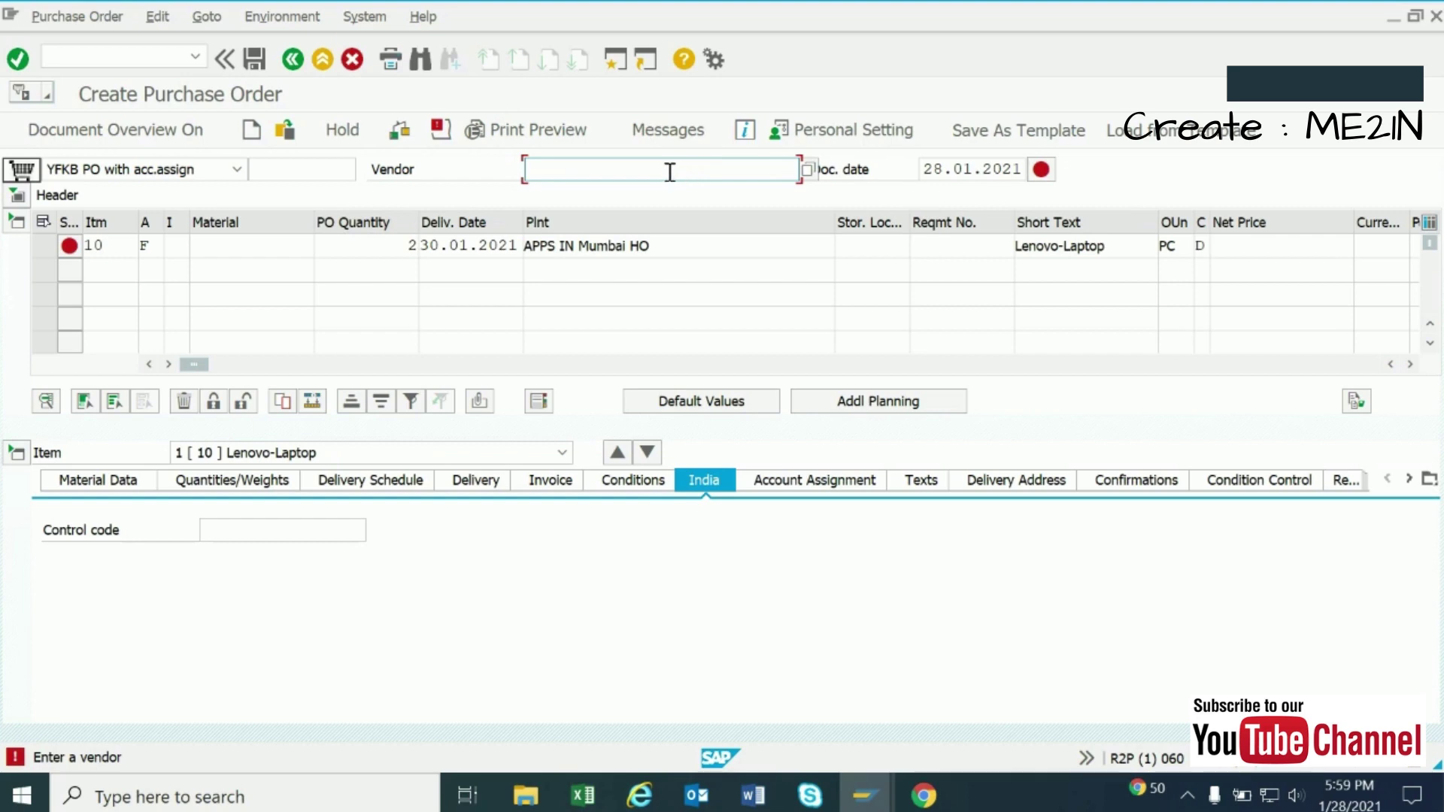
click(812, 167)
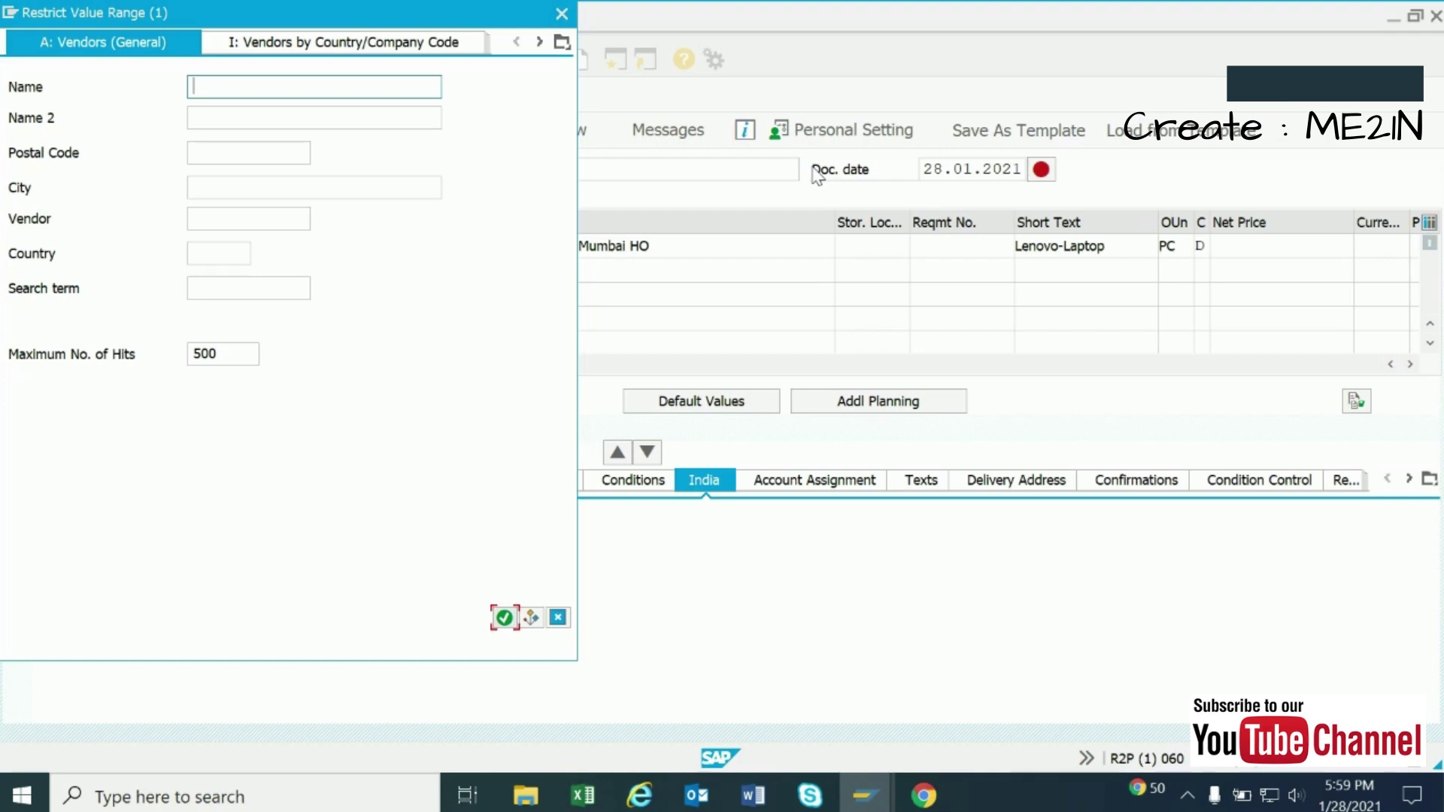
text(*h)
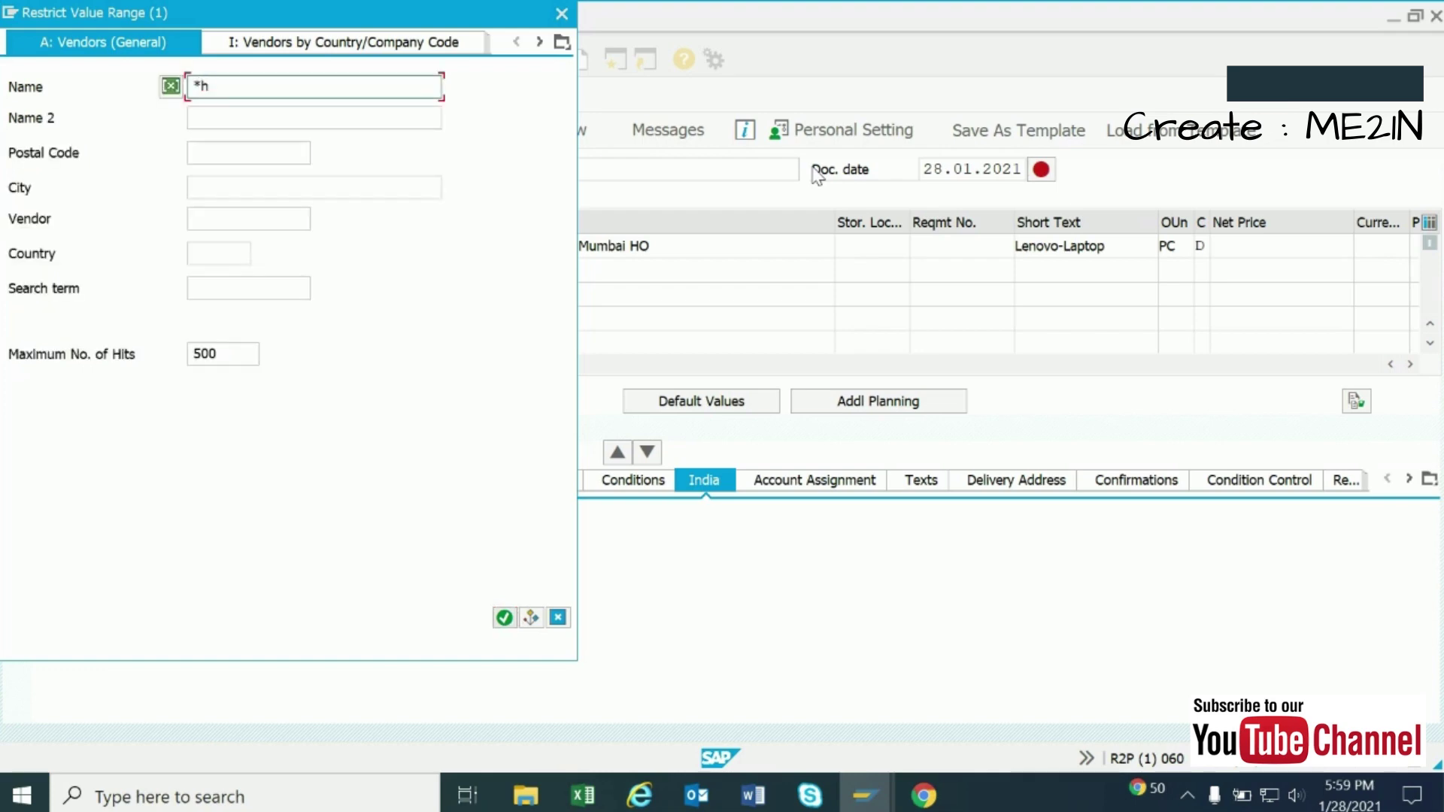
text(*p*e*ente)
key(BackSpace)
key(BackSpace)
key(BackSpace)
key(BackSpace)
key(BackSpace)
key(BackSpace)
key(BackSpace)
key(BackSpace)
key(BackSpace)
key(BackSpace)
key(BackSpace)
Step: Search vendors by the name *lenovo* and assign LENOVO INDIA PRIVATE LIMITED in Bangalore as the order's vendor
text(*lenovo*)
key(Return)
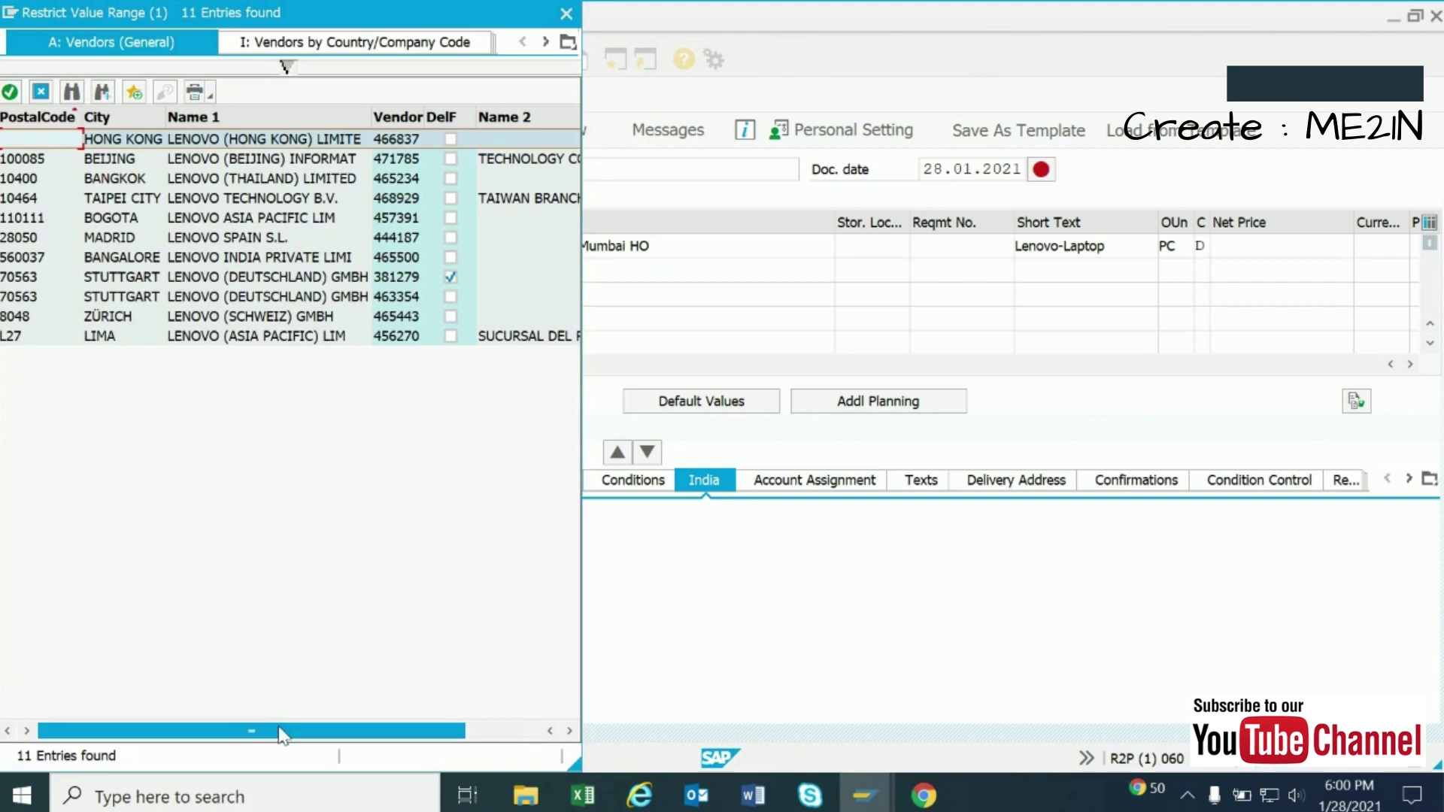
double_click(303, 262)
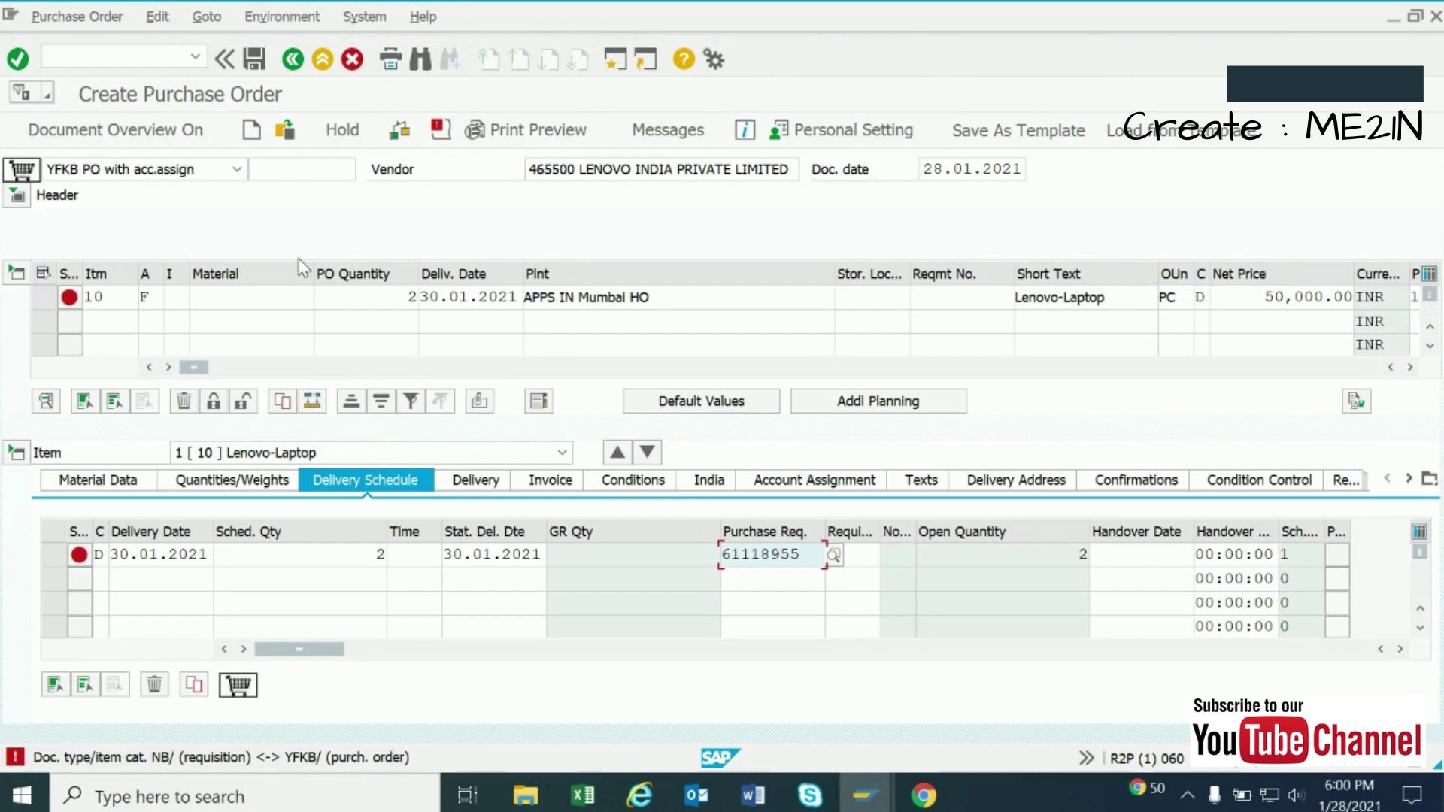
Step: Open the item's linked purchase requisition, try to switch it to change mode, check its document type, and return to the order
drag(200, 368, 357, 376)
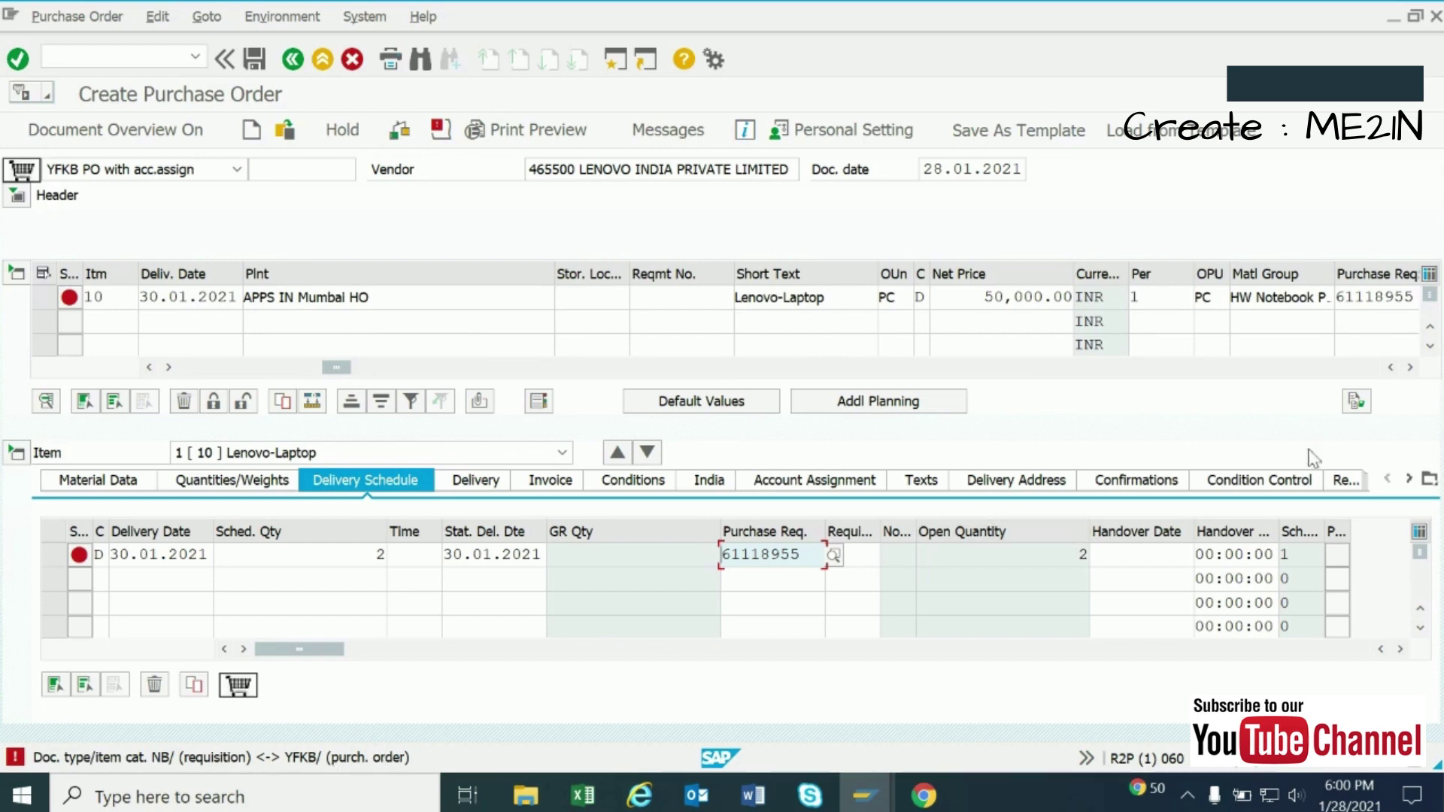
click(1374, 303)
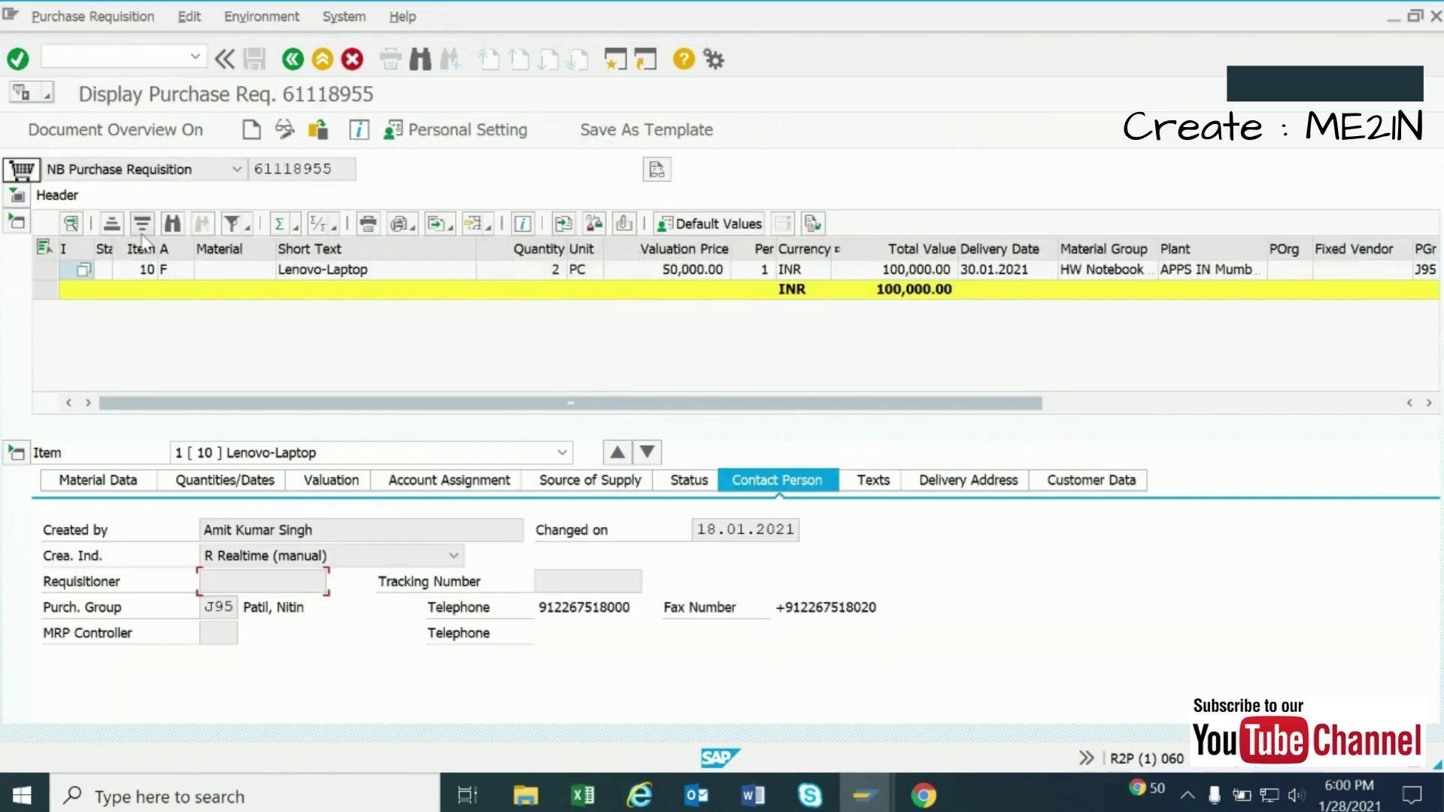
click(290, 132)
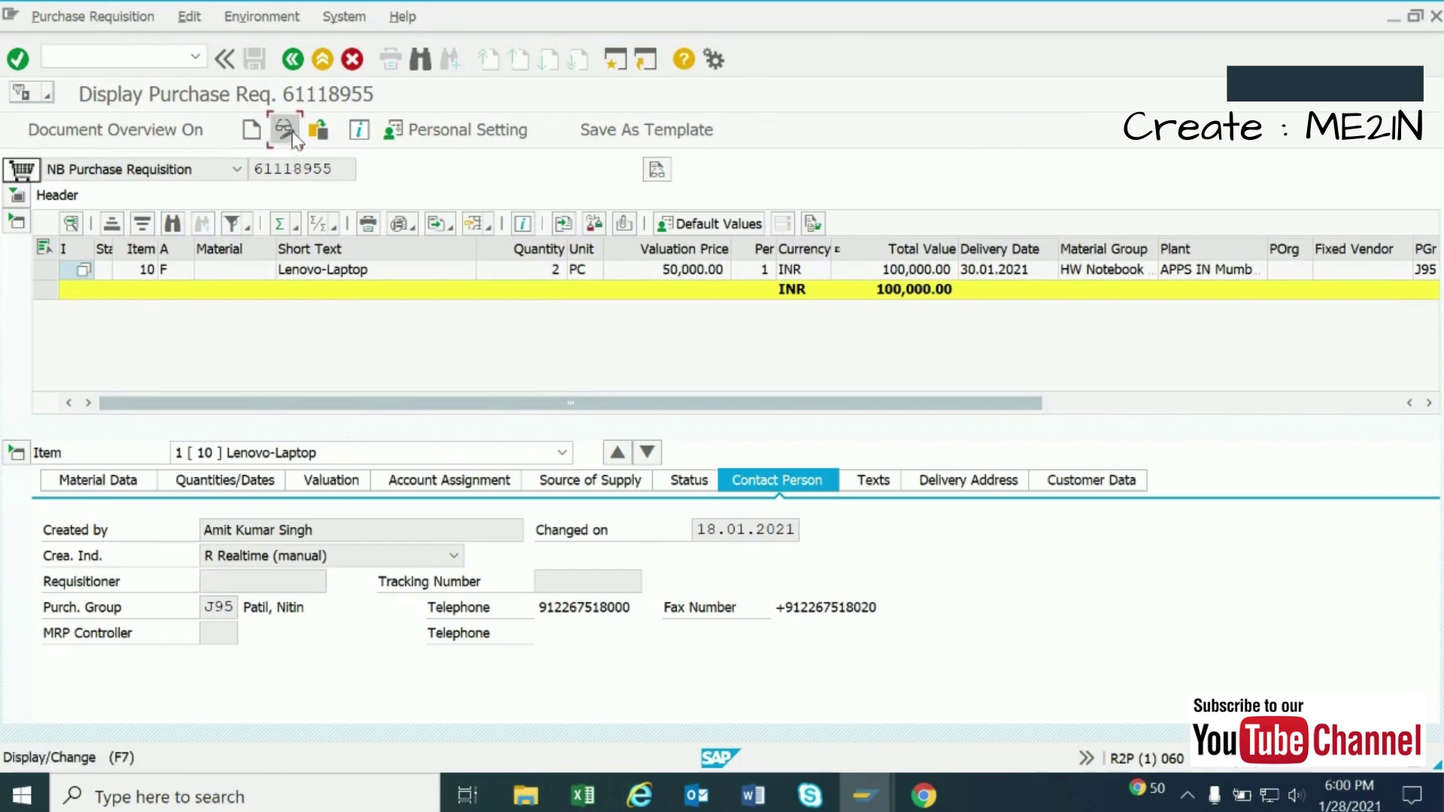
click(236, 172)
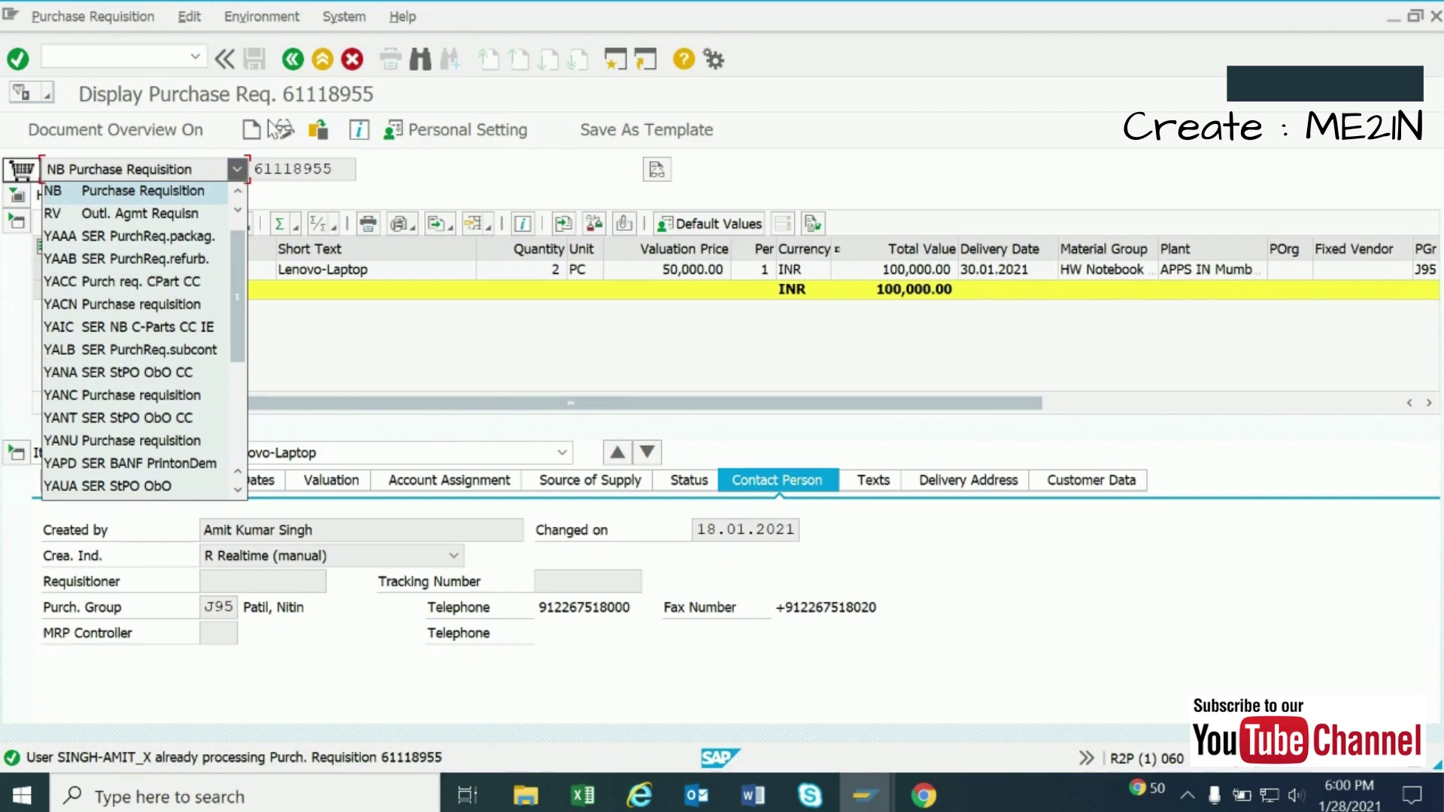
click(290, 64)
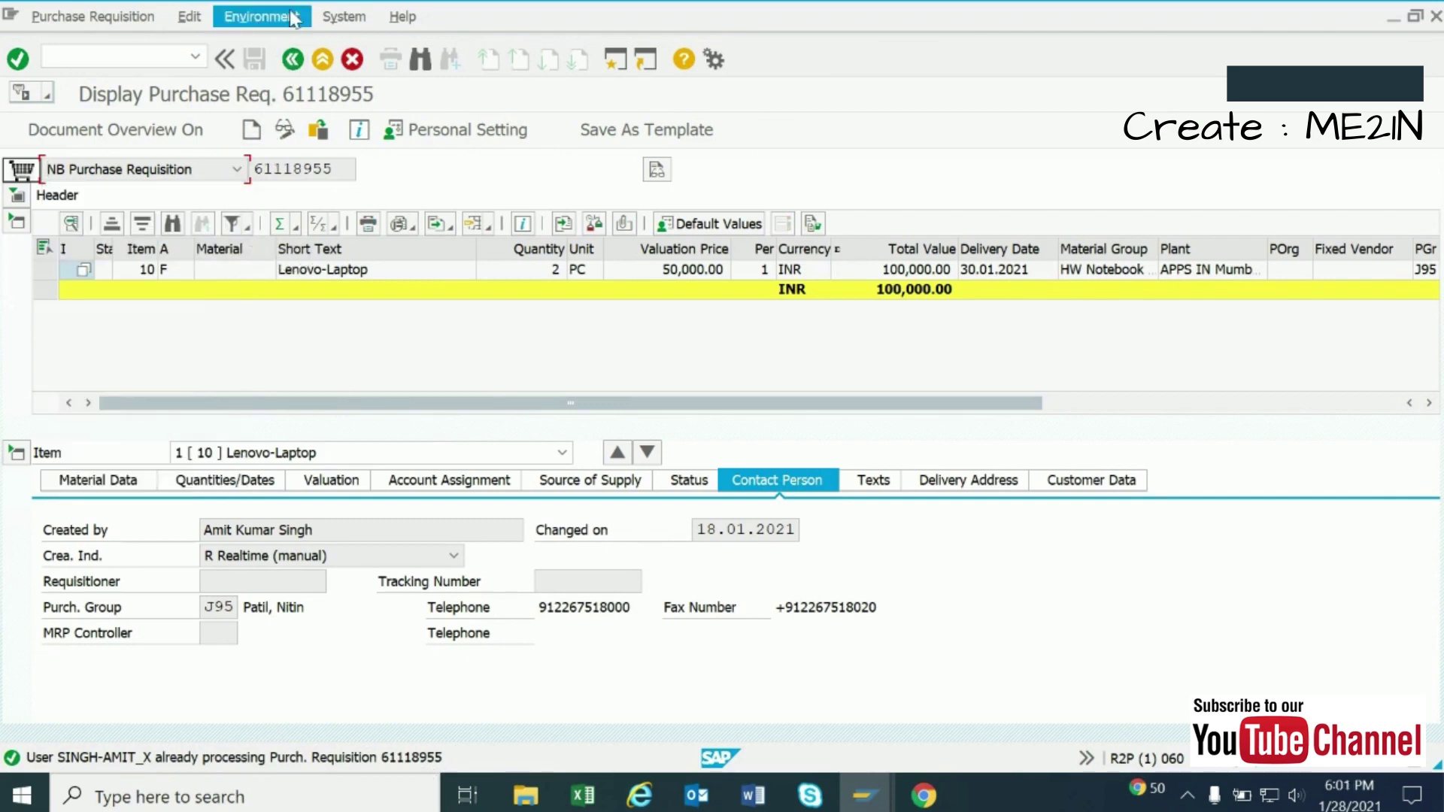
click(305, 57)
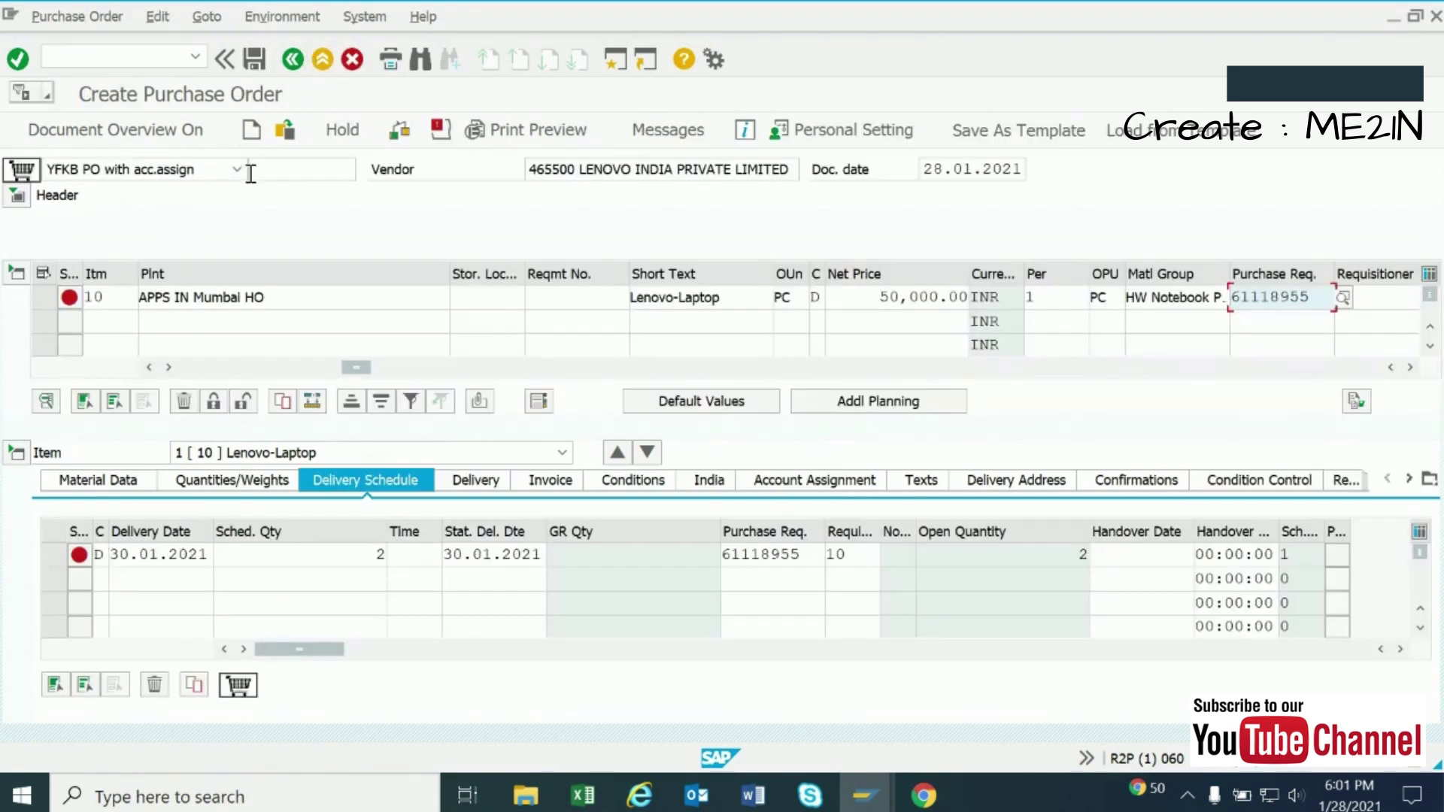
Step: Change the purchase order's document type to NB Standard PO and expand the order header details
click(237, 170)
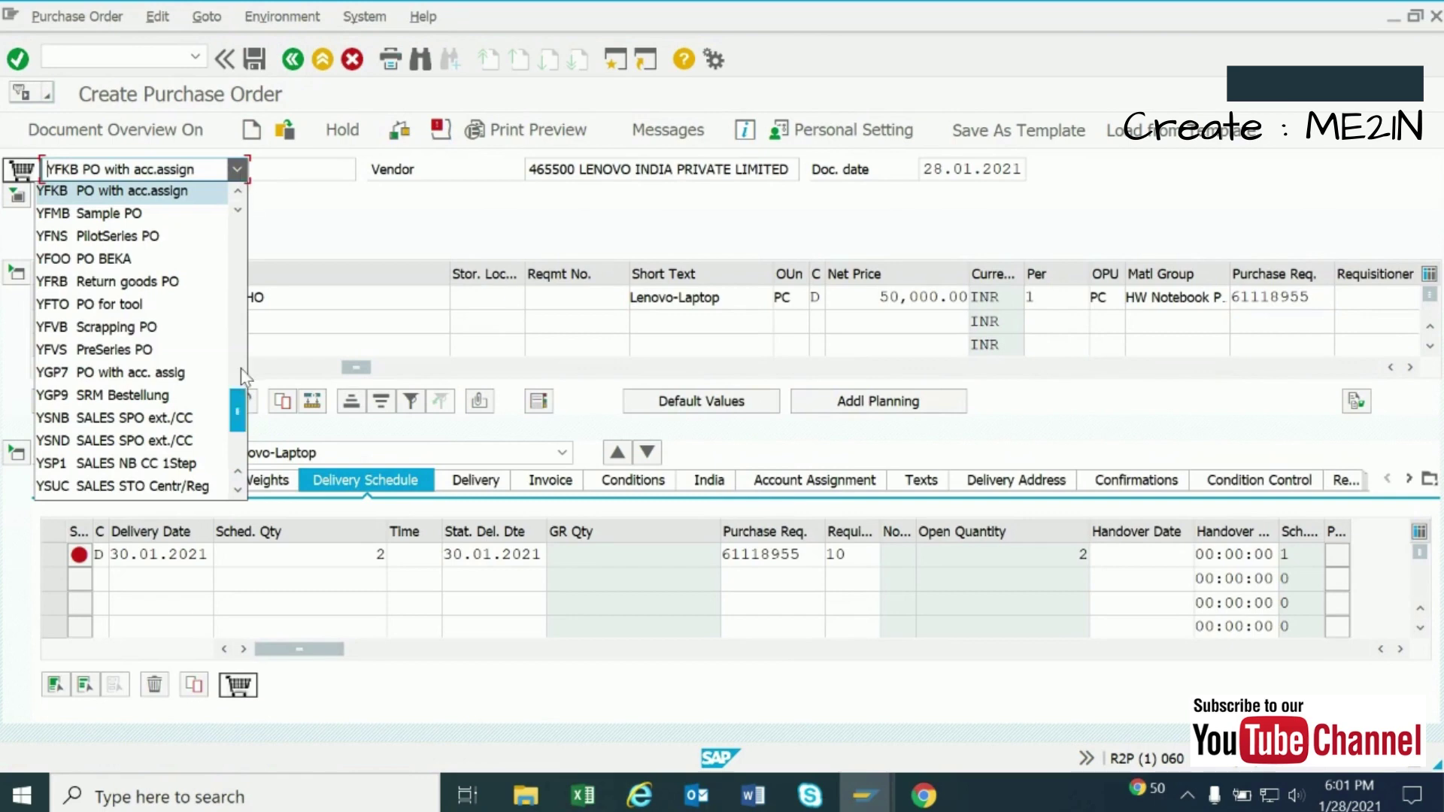
drag(237, 413, 245, 226)
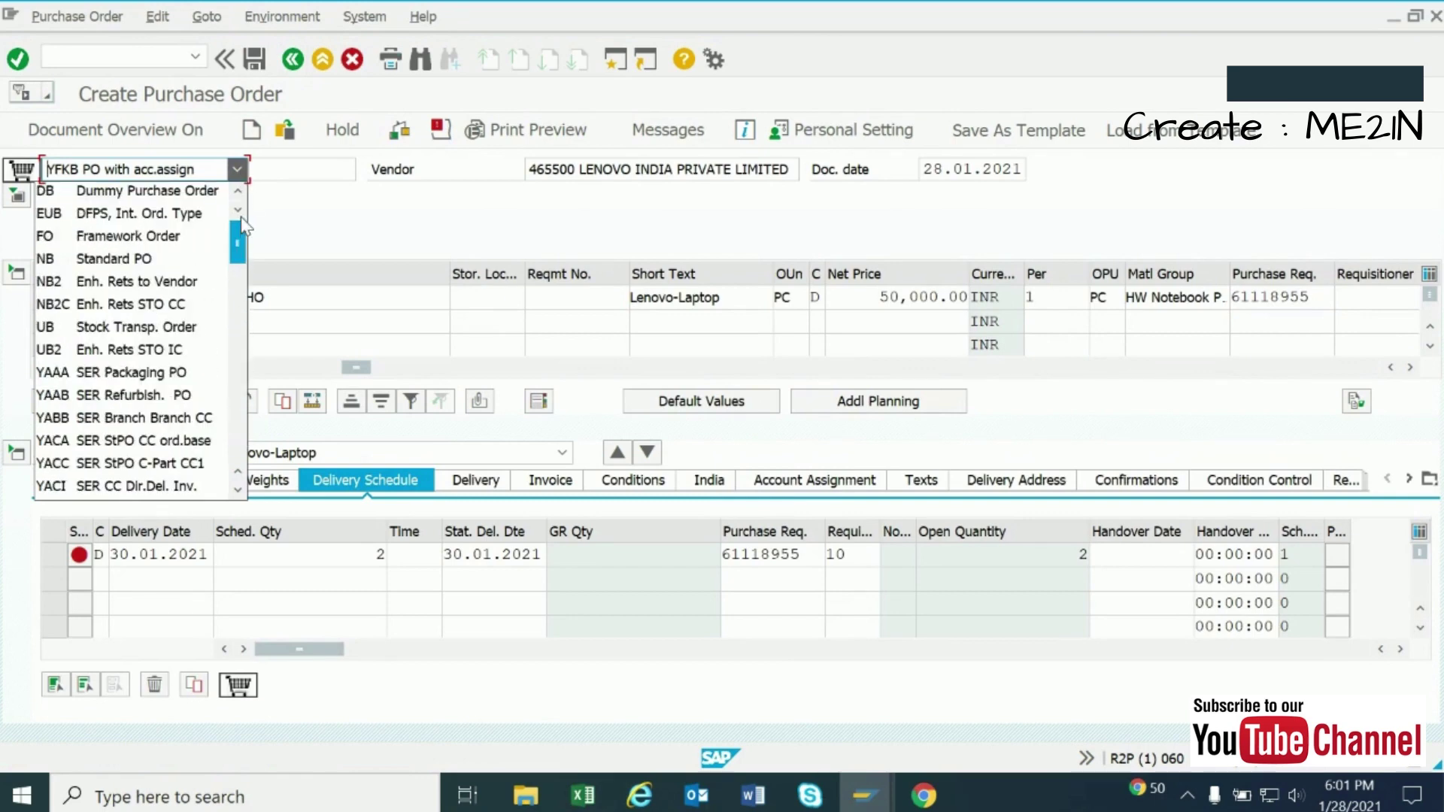
click(175, 256)
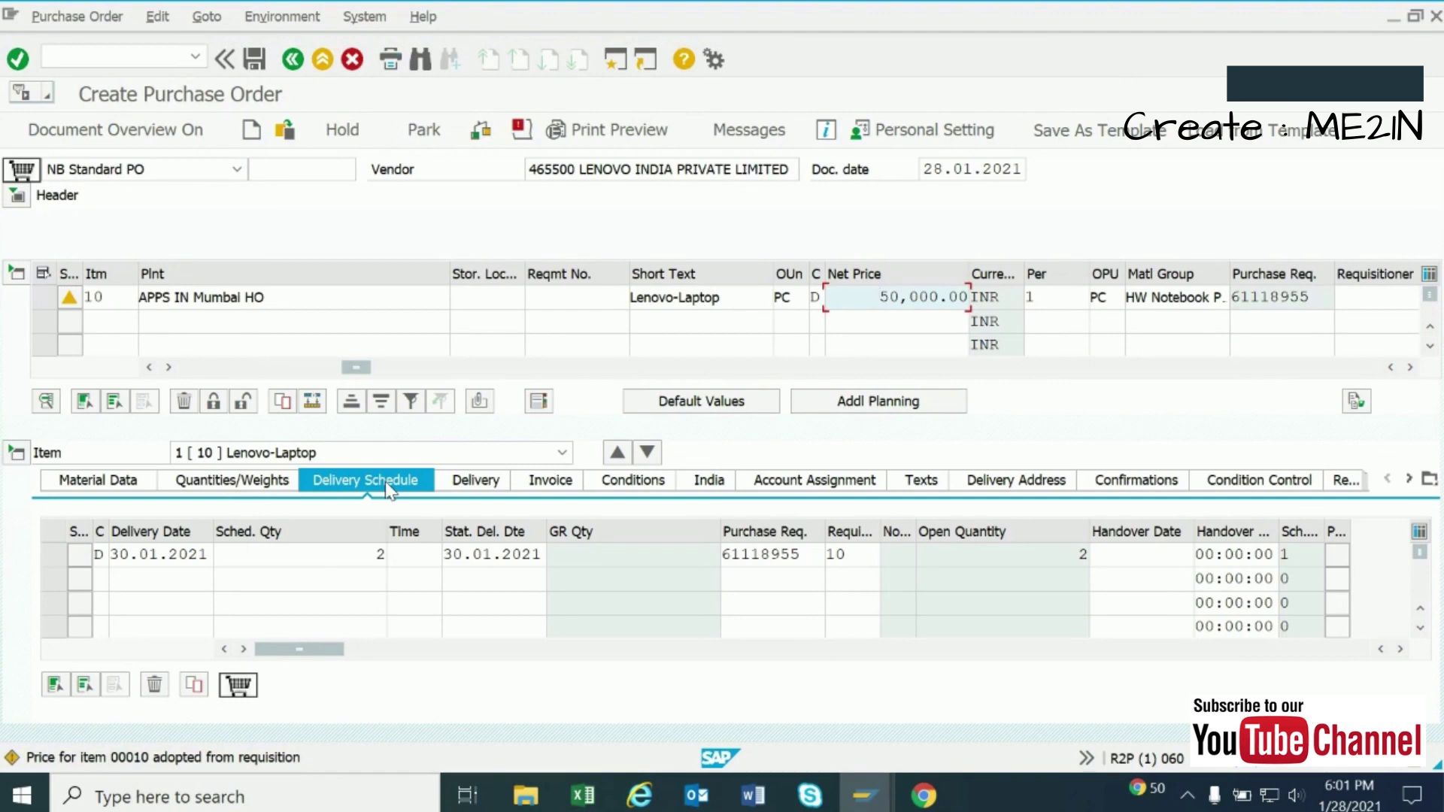
click(16, 197)
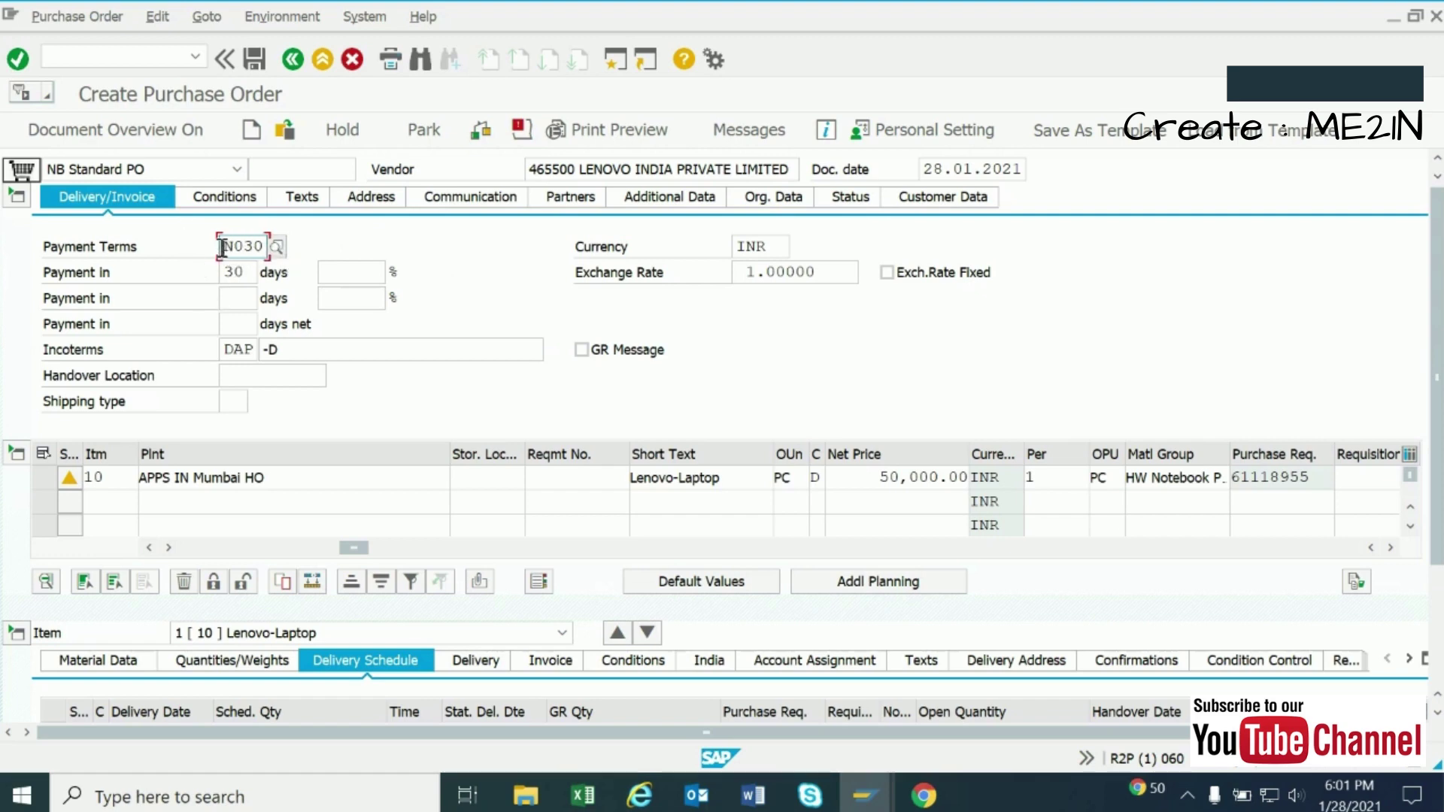
Step: Try the payment terms N000 in the header's delivery and invoice data
drag(220, 246, 295, 245)
text(N015)
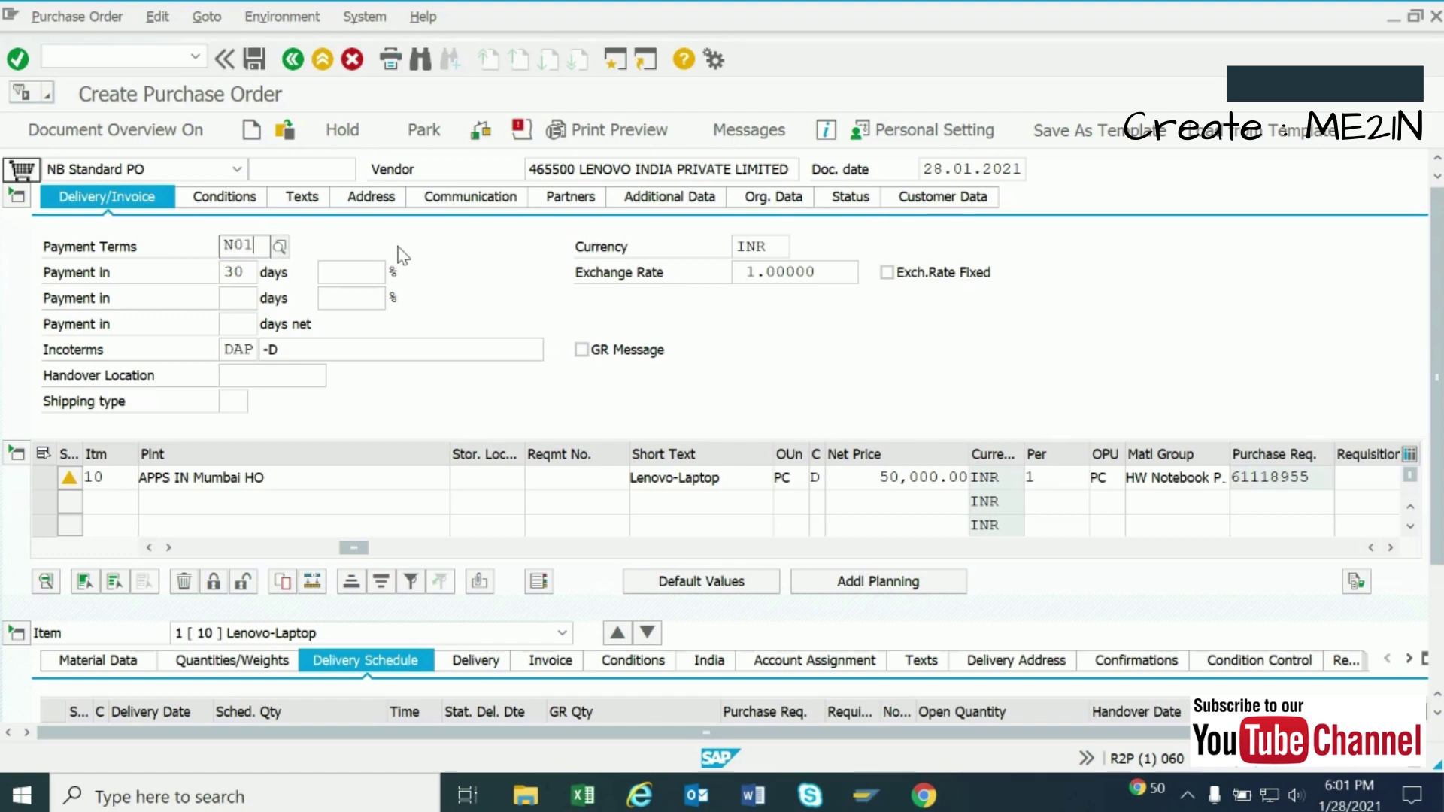
key(BackSpace)
key(BackSpace)
text(000)
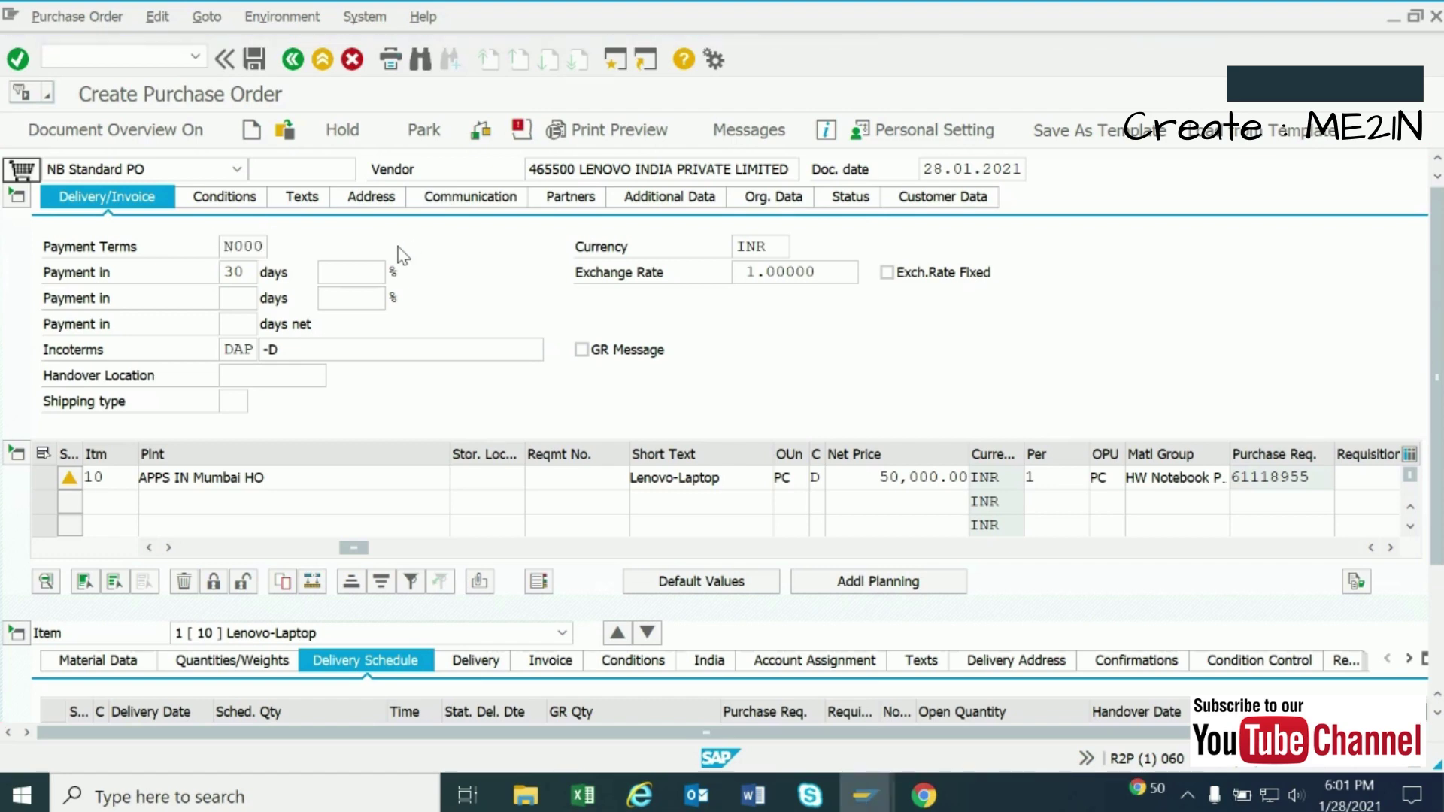
key(Return)
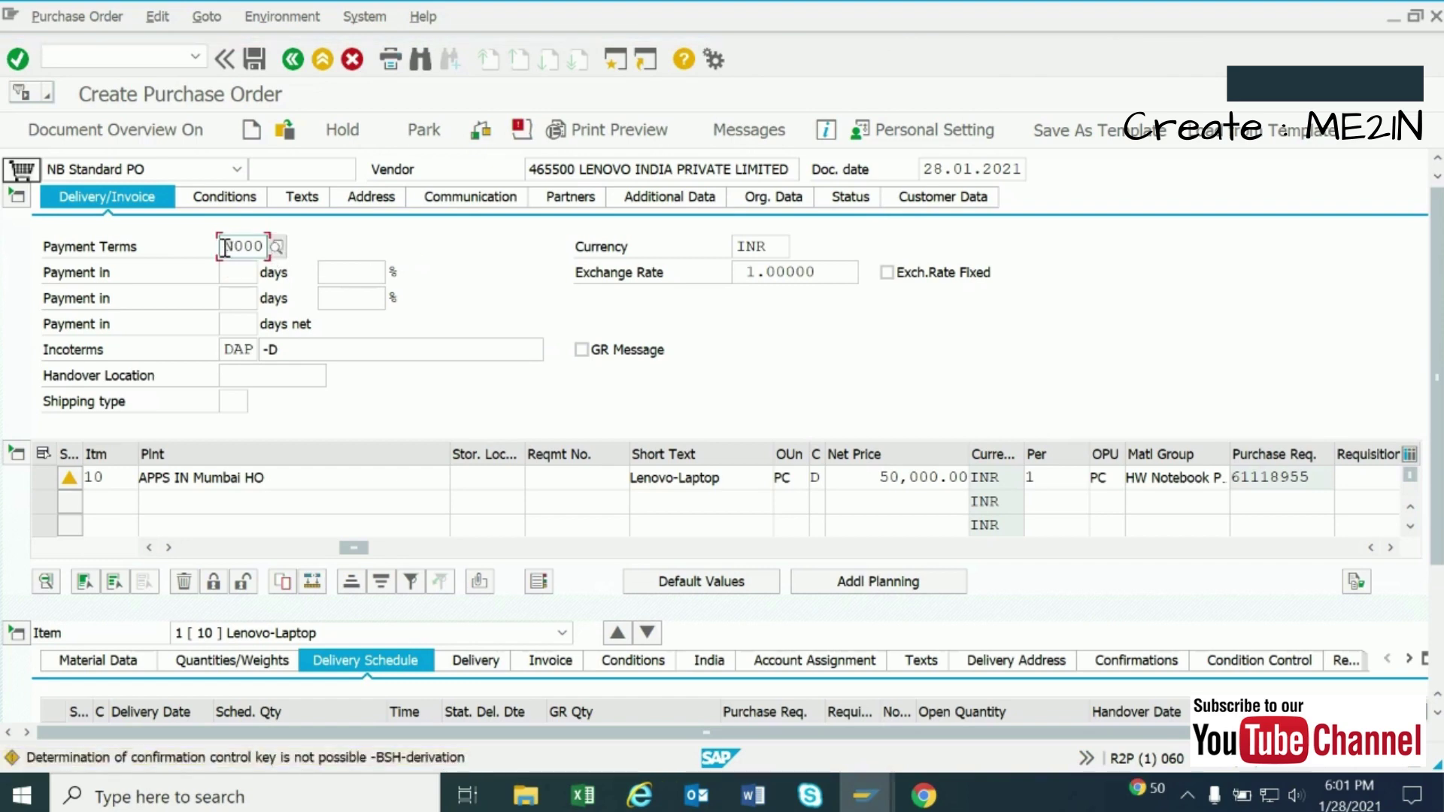
click(255, 247)
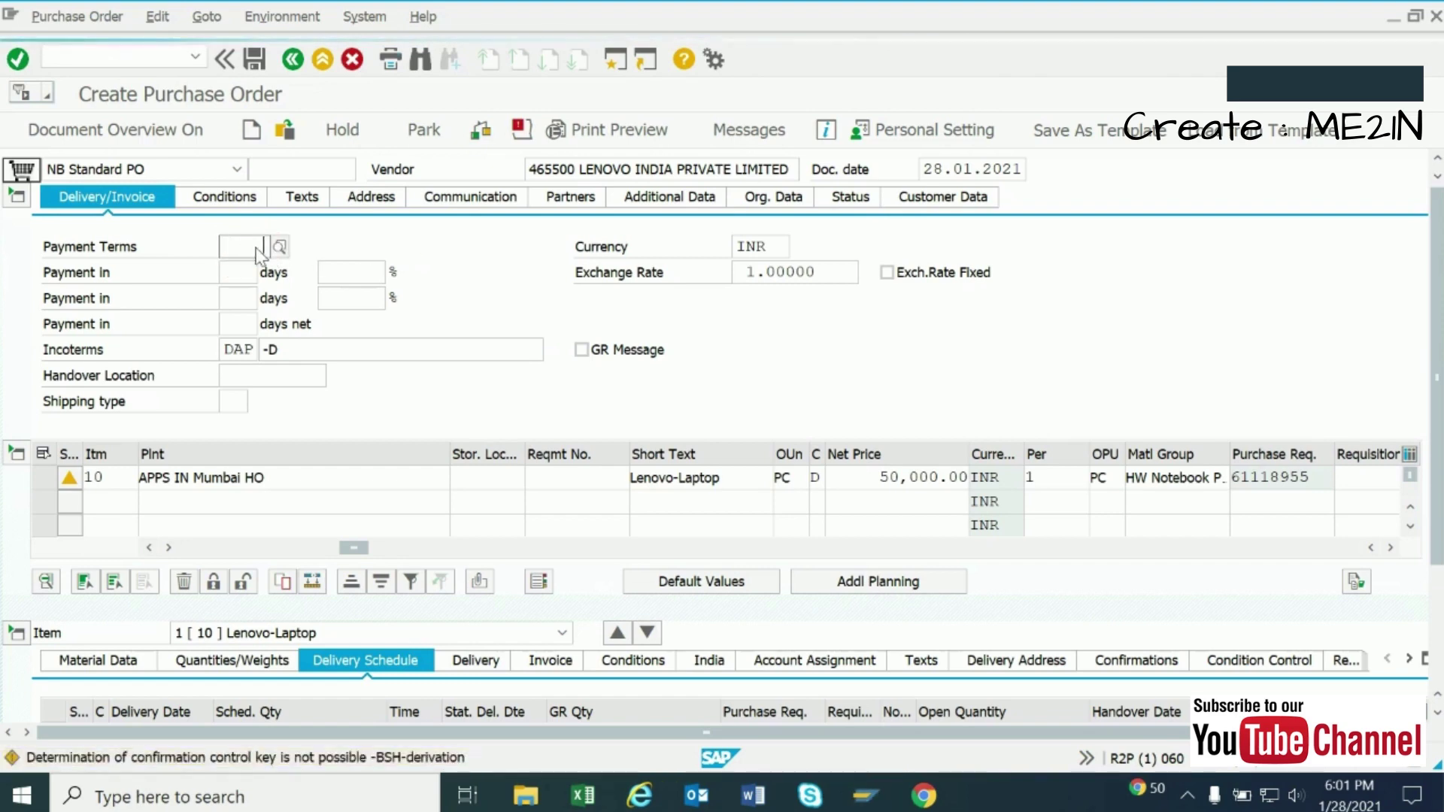
key(BackSpace)
key(BackSpace)
key(BackSpace)
key(BackSpace)
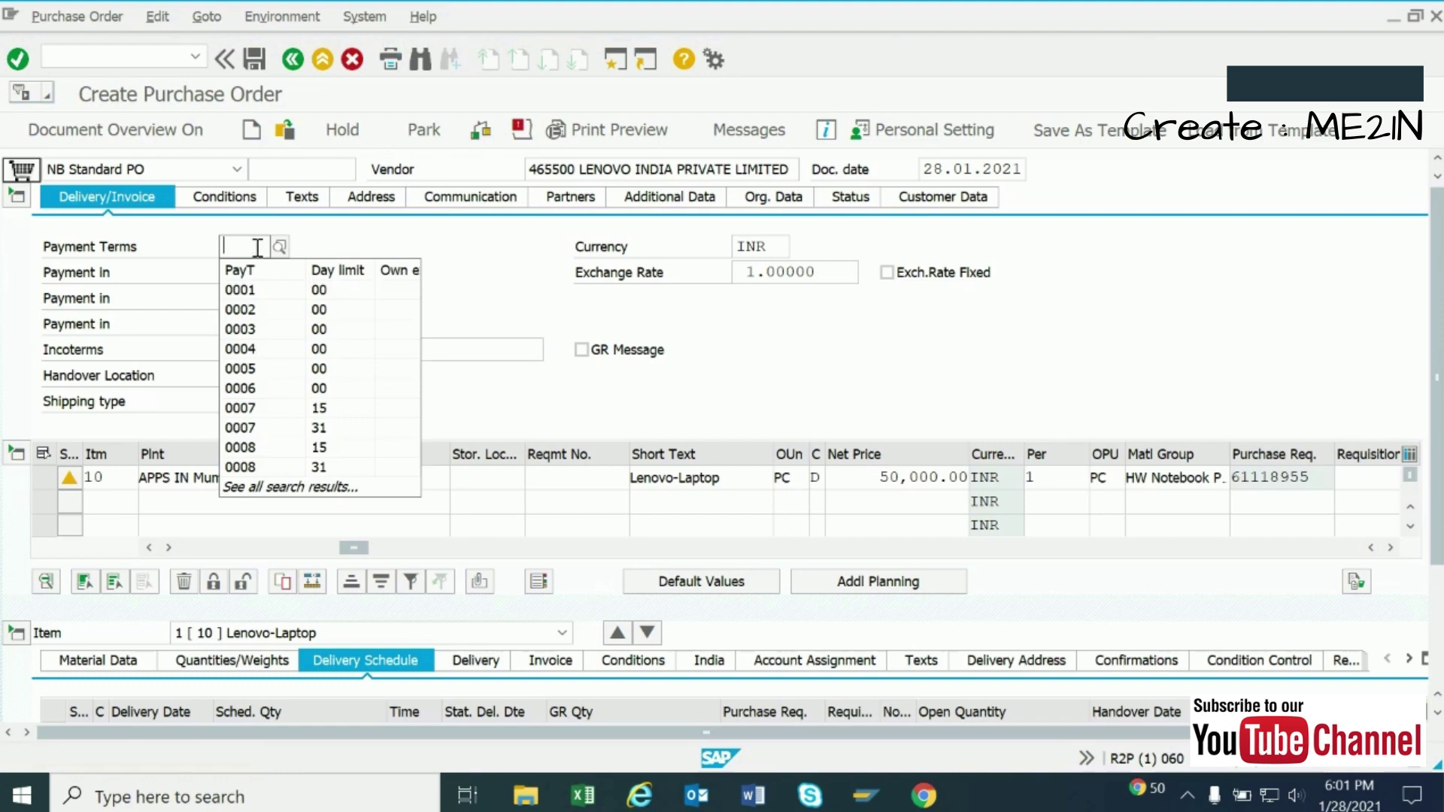
text(N000)
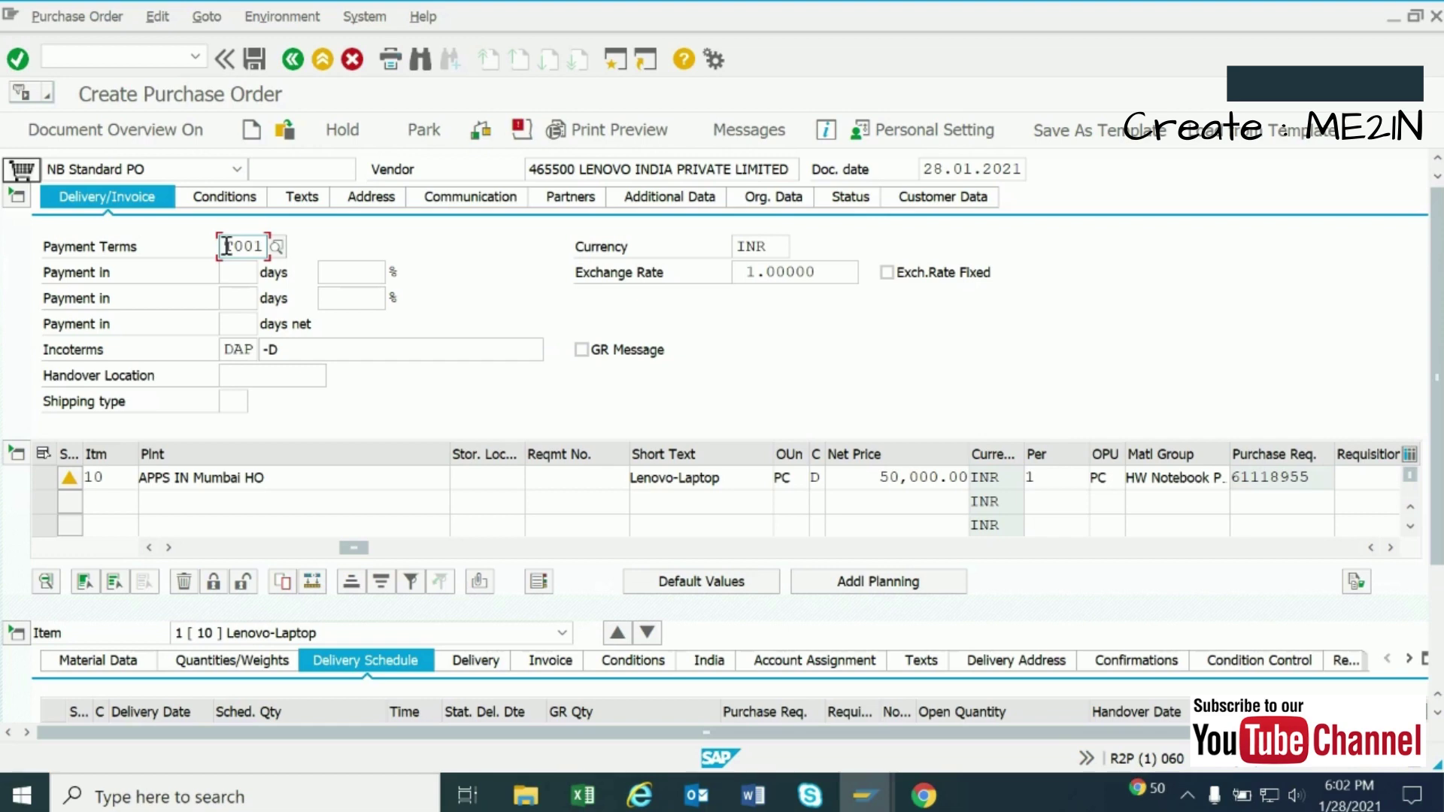
Step: Set the header's payment terms to N030
drag(226, 246, 312, 244)
text(n0)
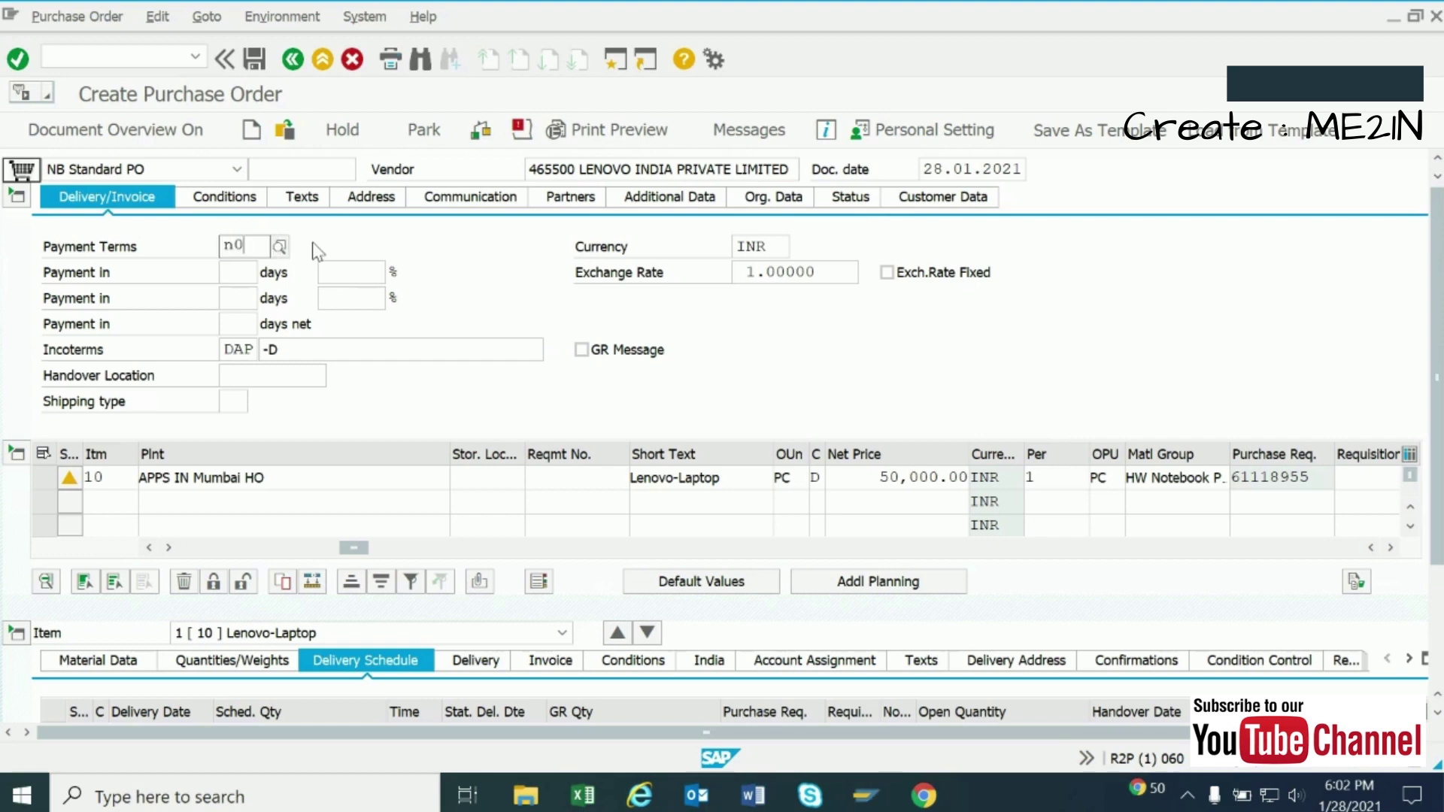
text(30)
key(Return)
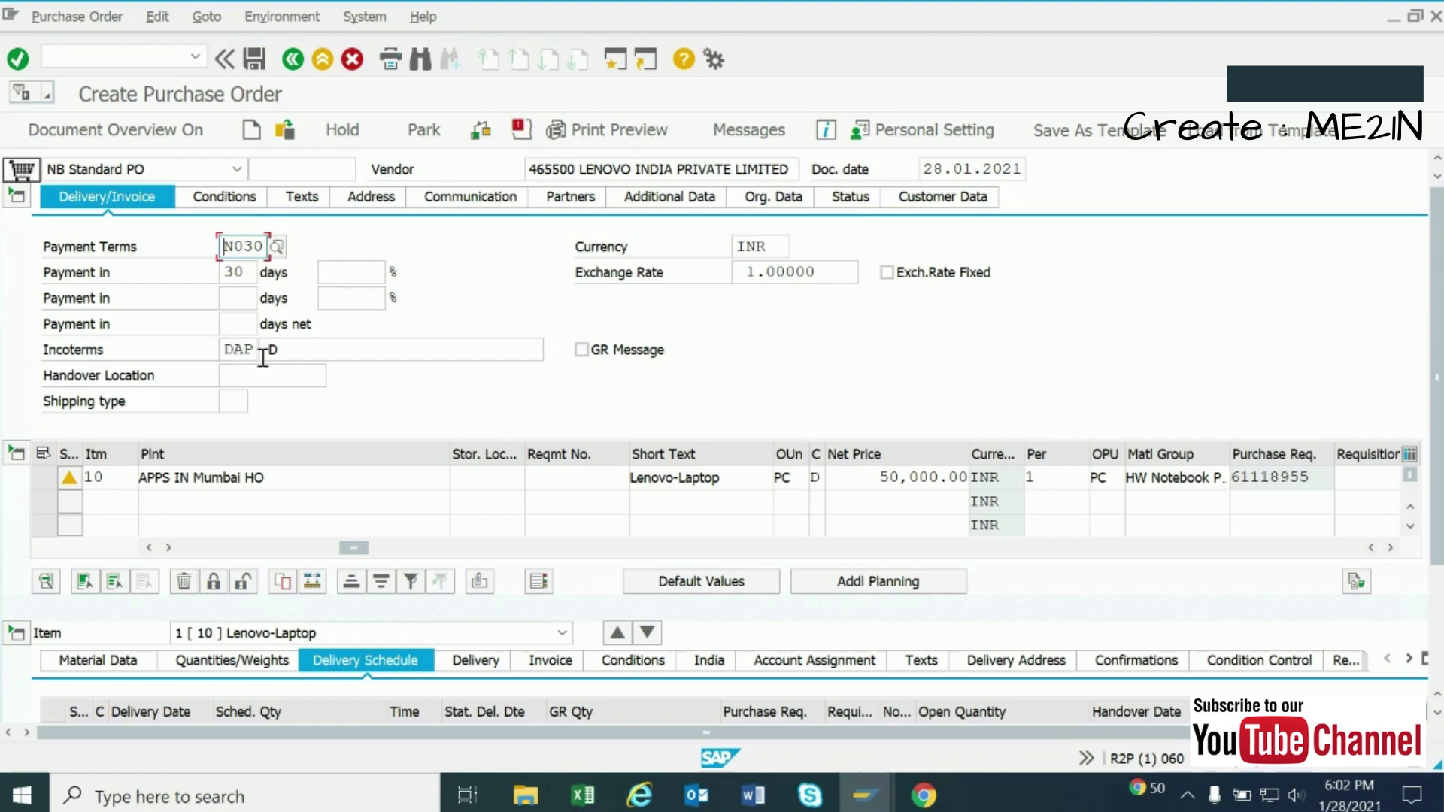
Step: Set the Incoterms location text beside DAP to "-Bangalore Head office"
click(286, 353)
key(BackSpace)
text(-)
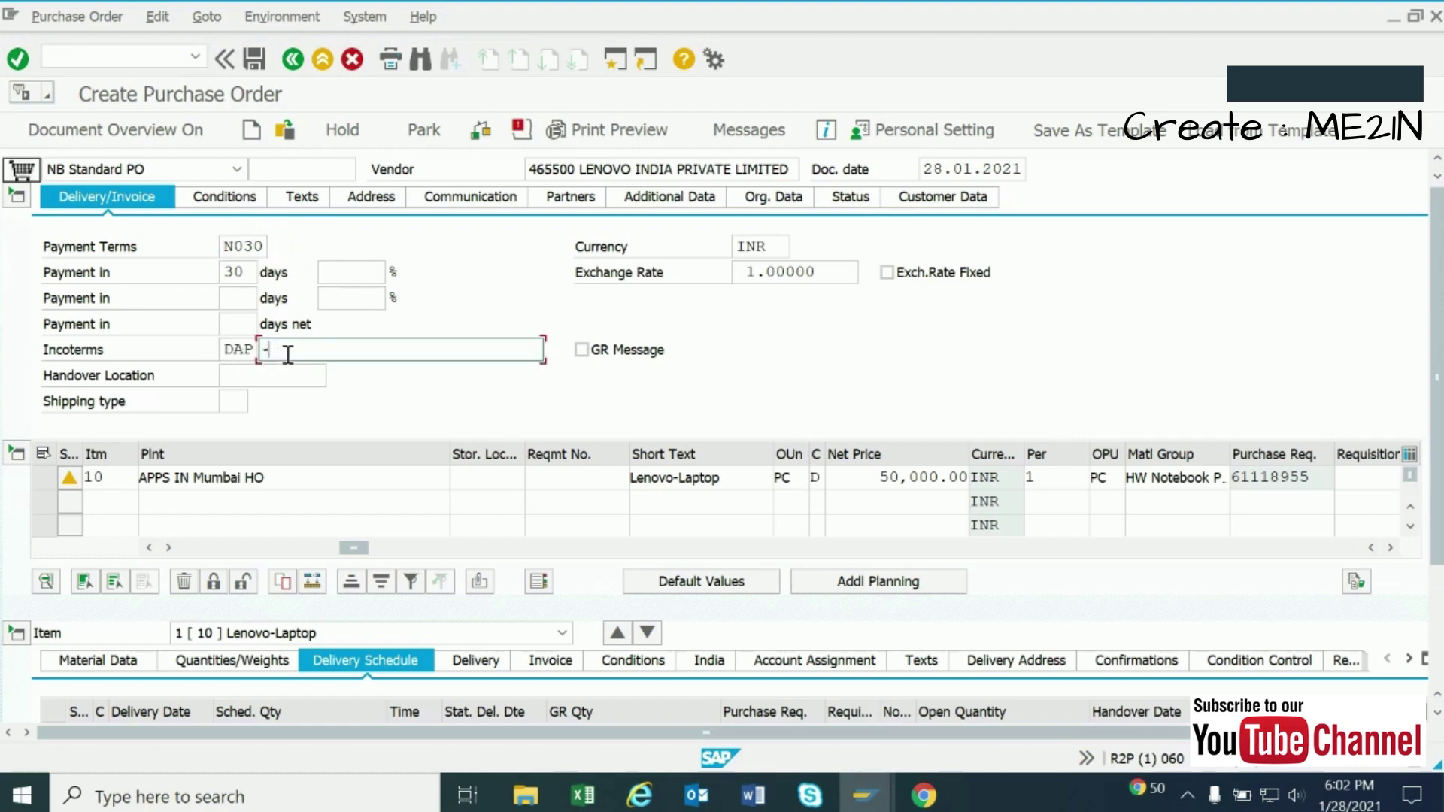
text(Bangalore Head office)
Step: Enter tax code G4 in the Lenovo-Laptop item's invoice details
click(567, 666)
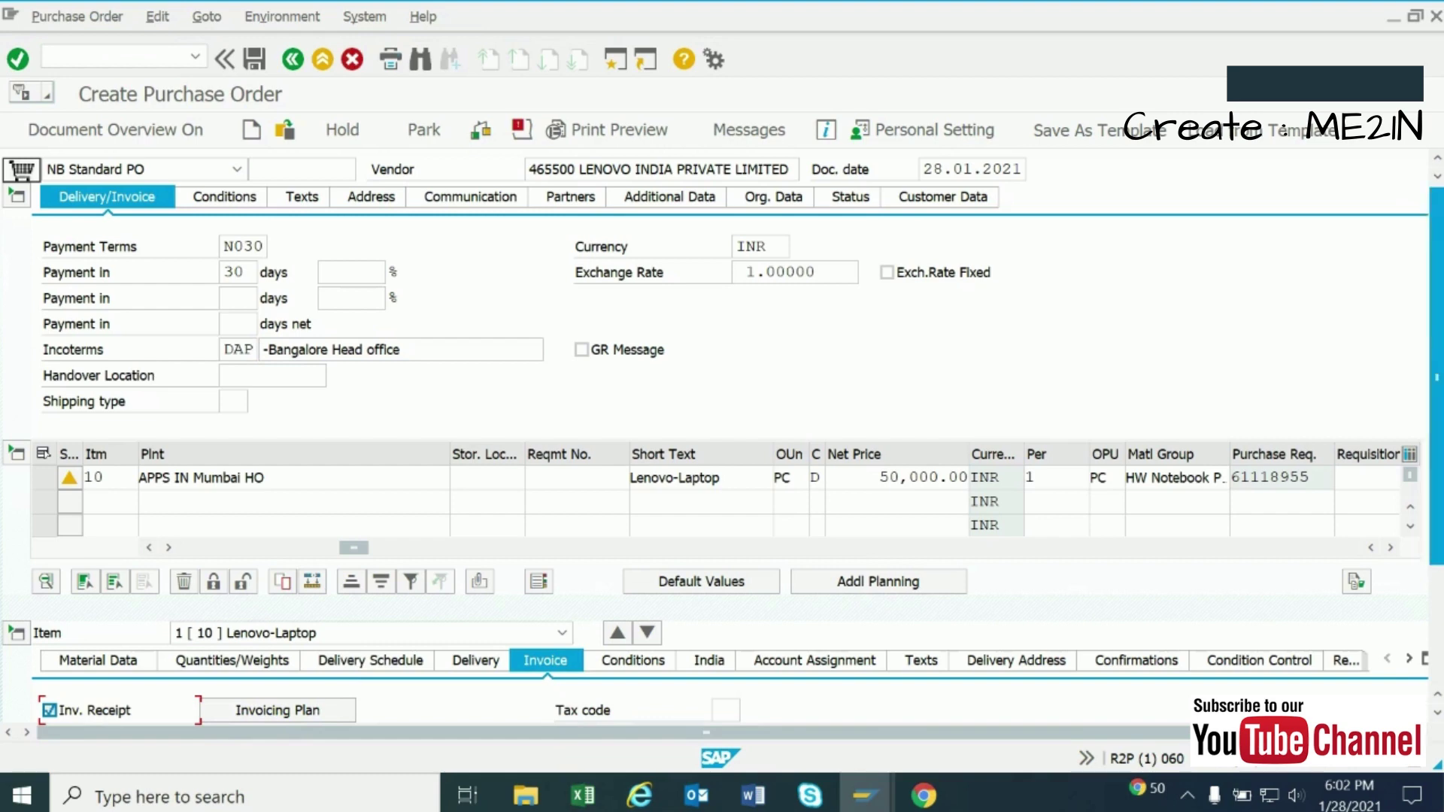
scroll(1437, 733, down, 2)
scroll(1437, 734, down, 4)
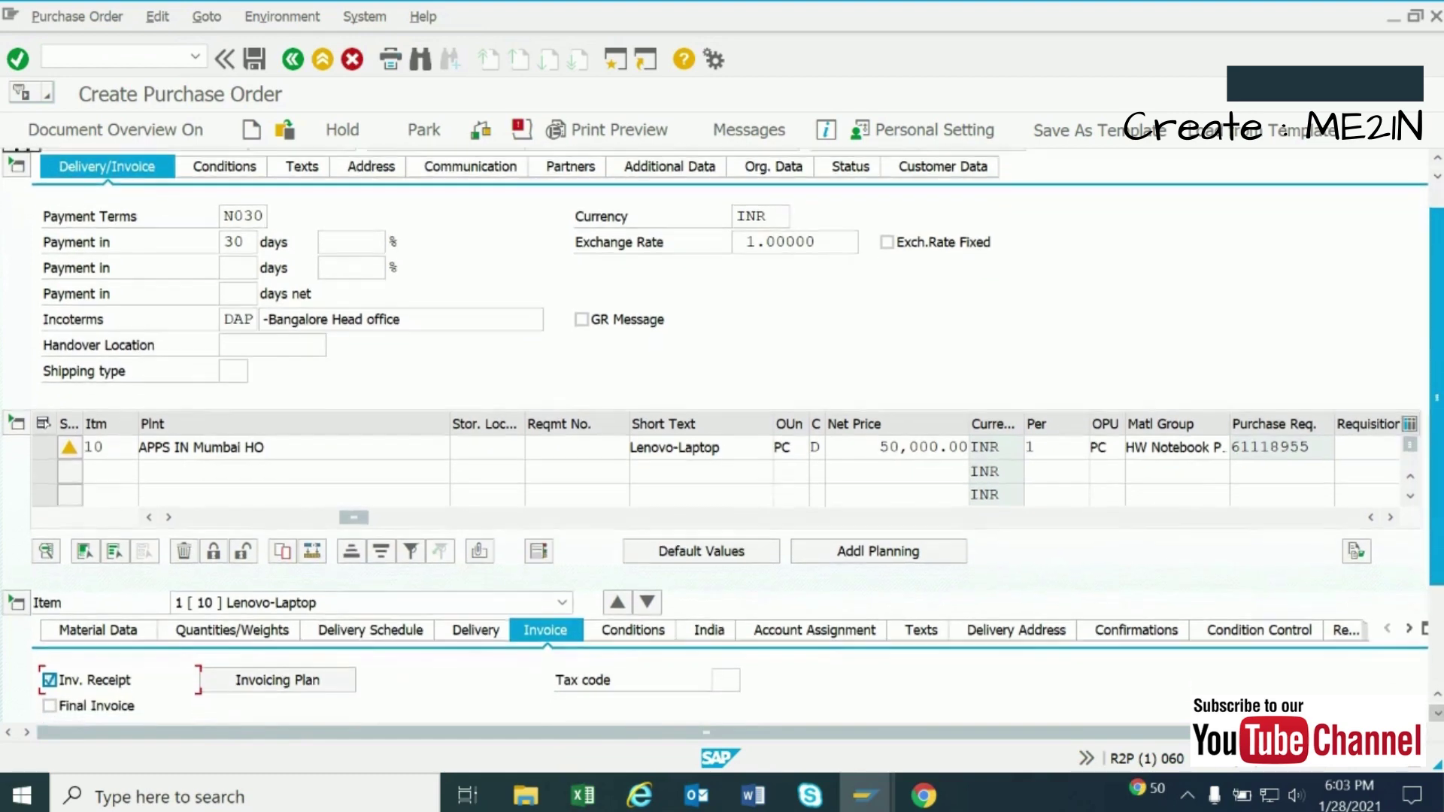
scroll(1436, 714, down, 1)
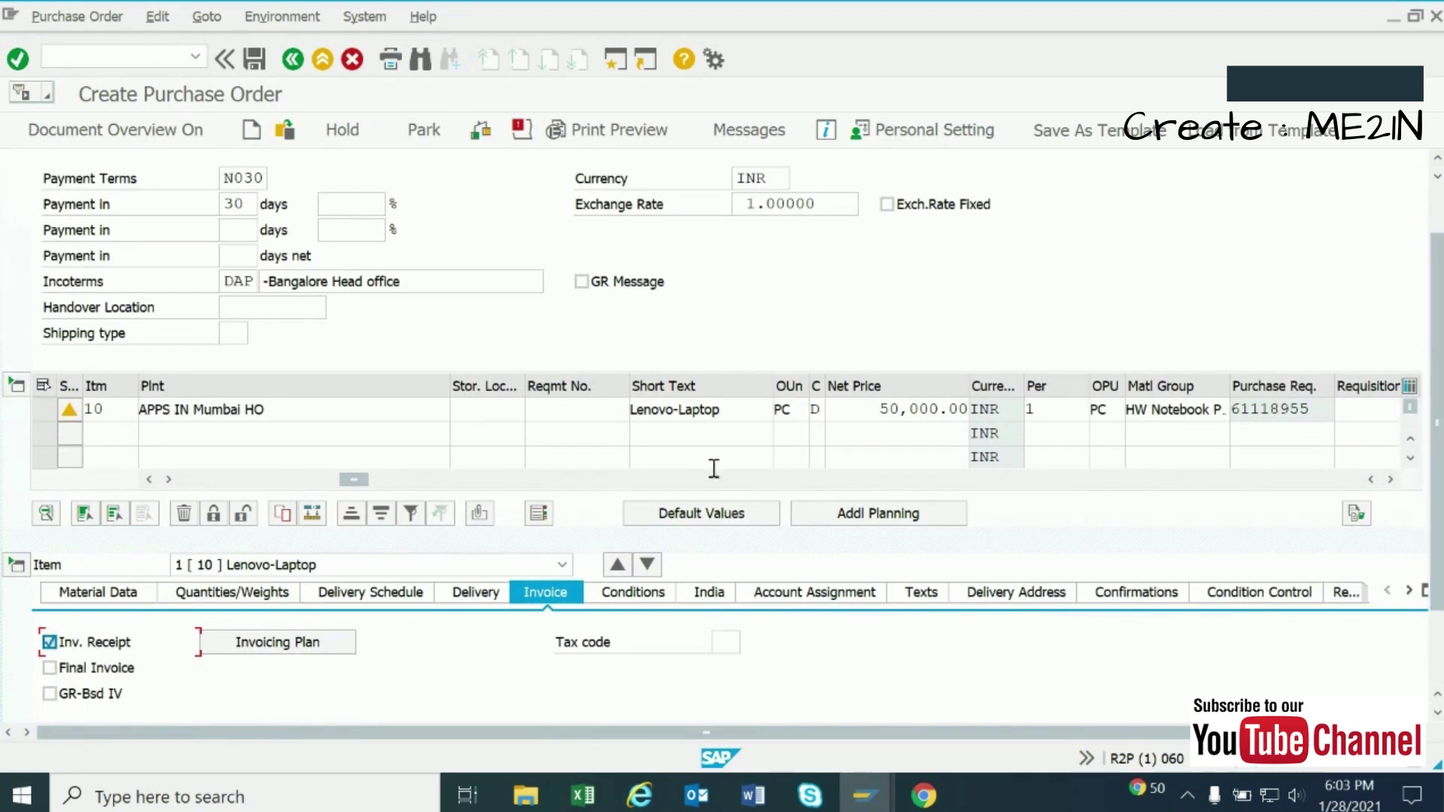
click(726, 648)
text(g4)
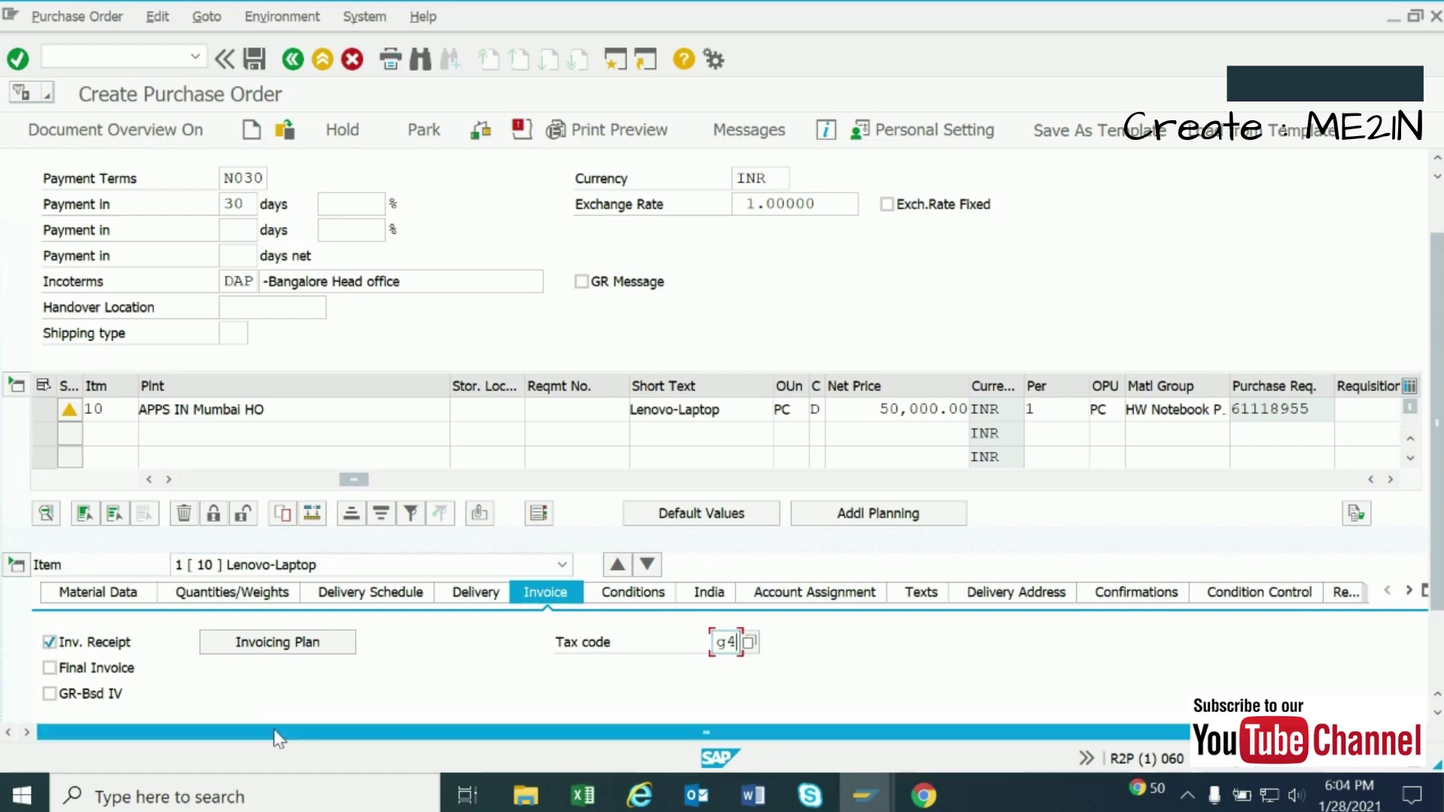
Step: Switch the item's Goods Receipt indicator on and off again in the delivery details and return to its invoice details
click(472, 591)
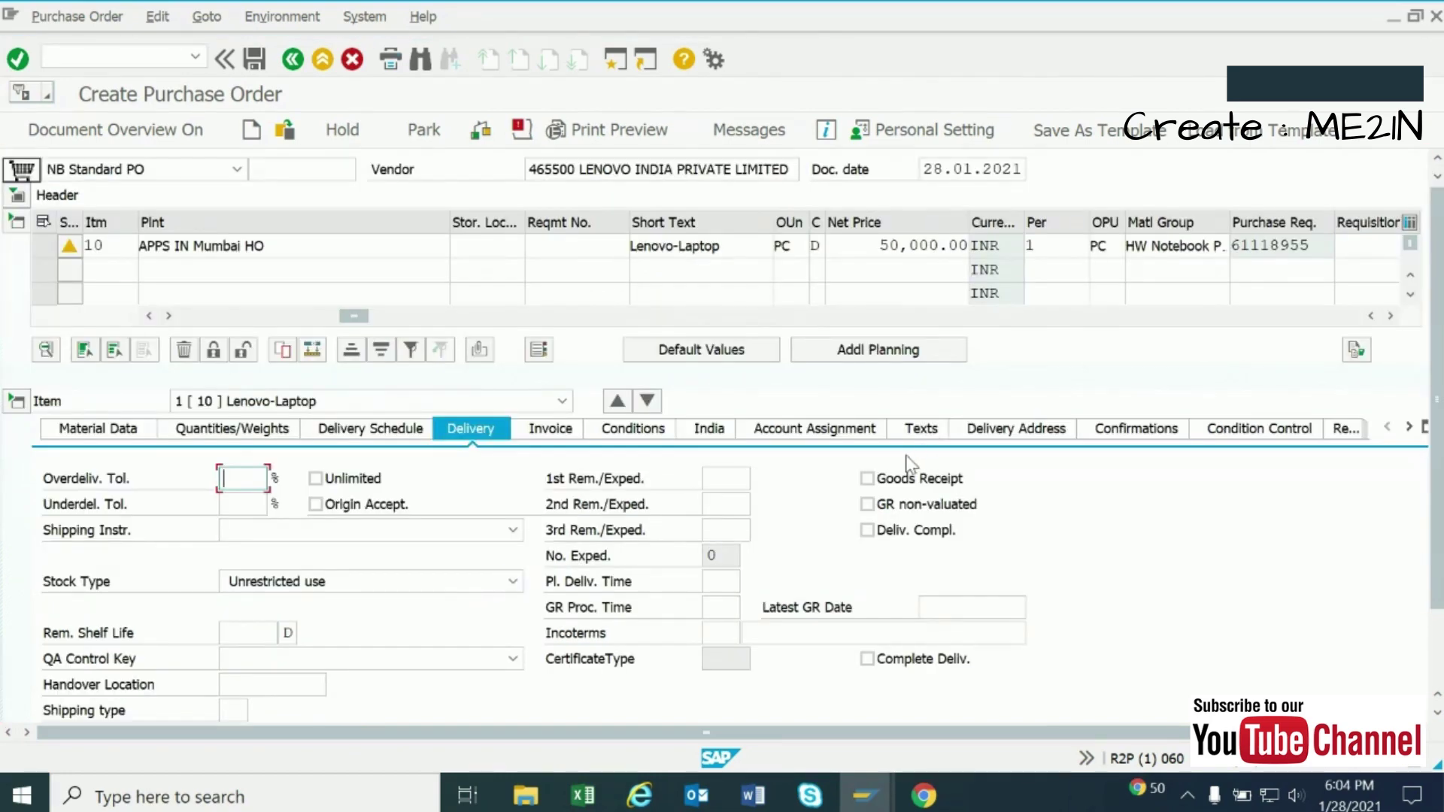
click(914, 488)
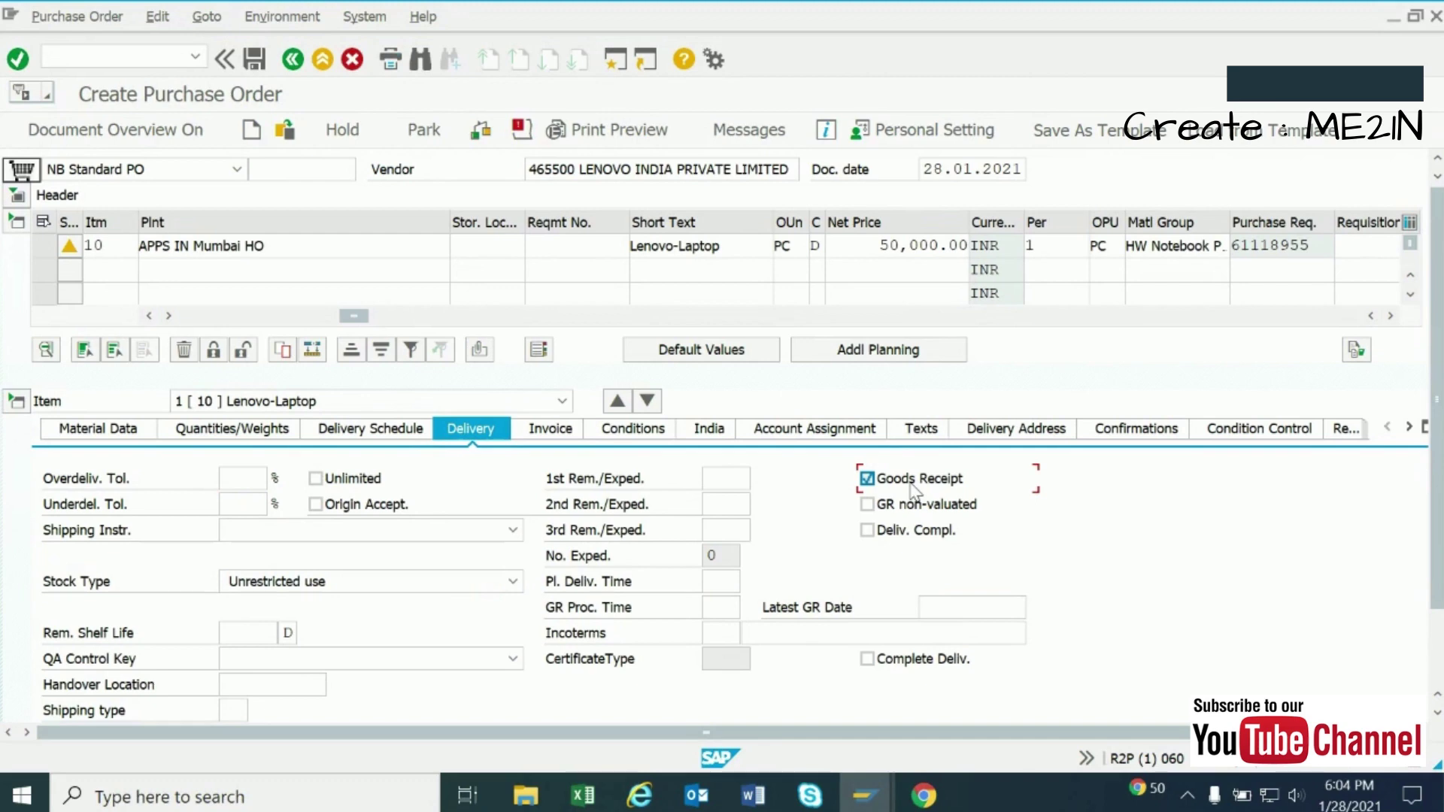
click(912, 486)
click(551, 437)
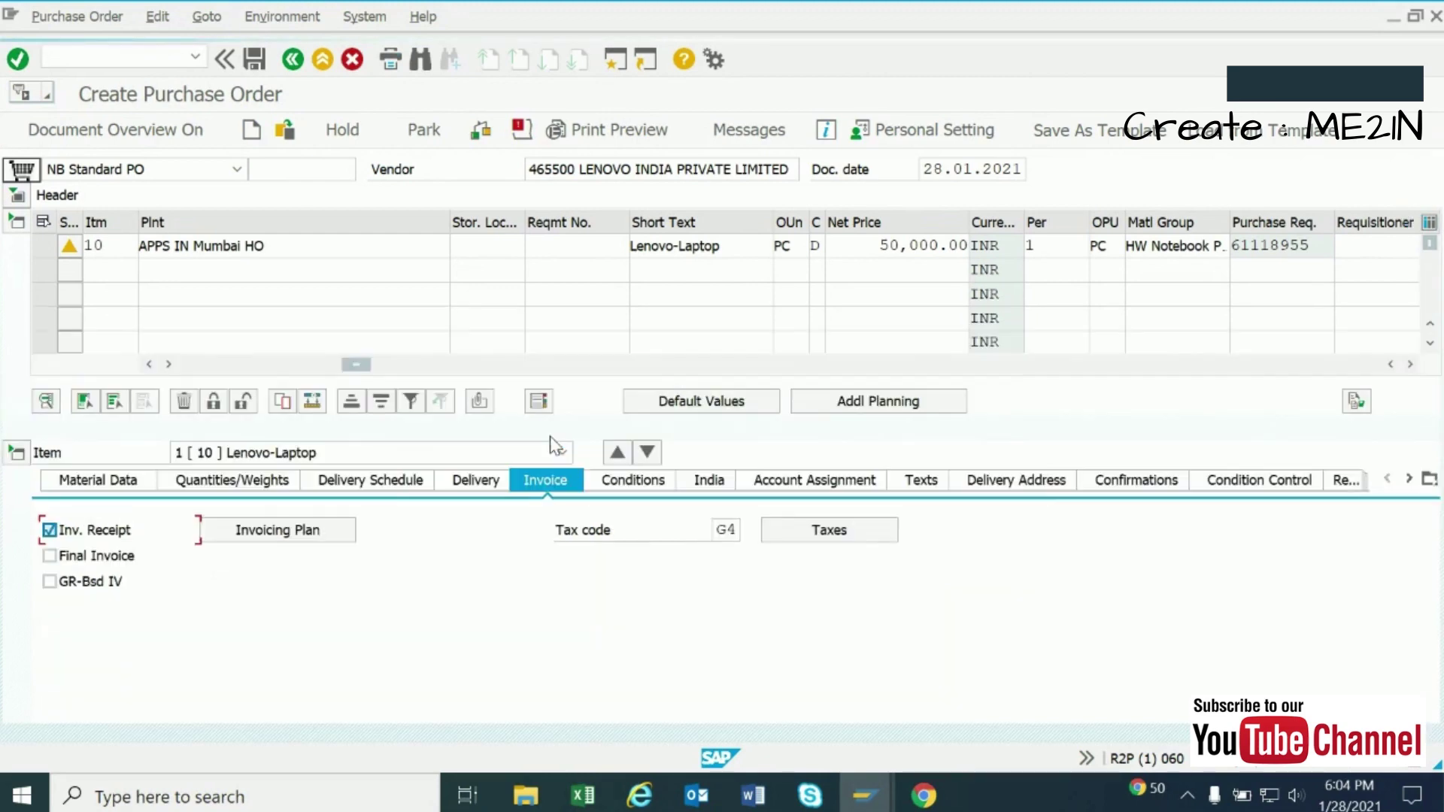
Step: Check the item text adopted from the requisition and enter "Delivery to bangalore headoffice" as the item's delivery text
click(931, 485)
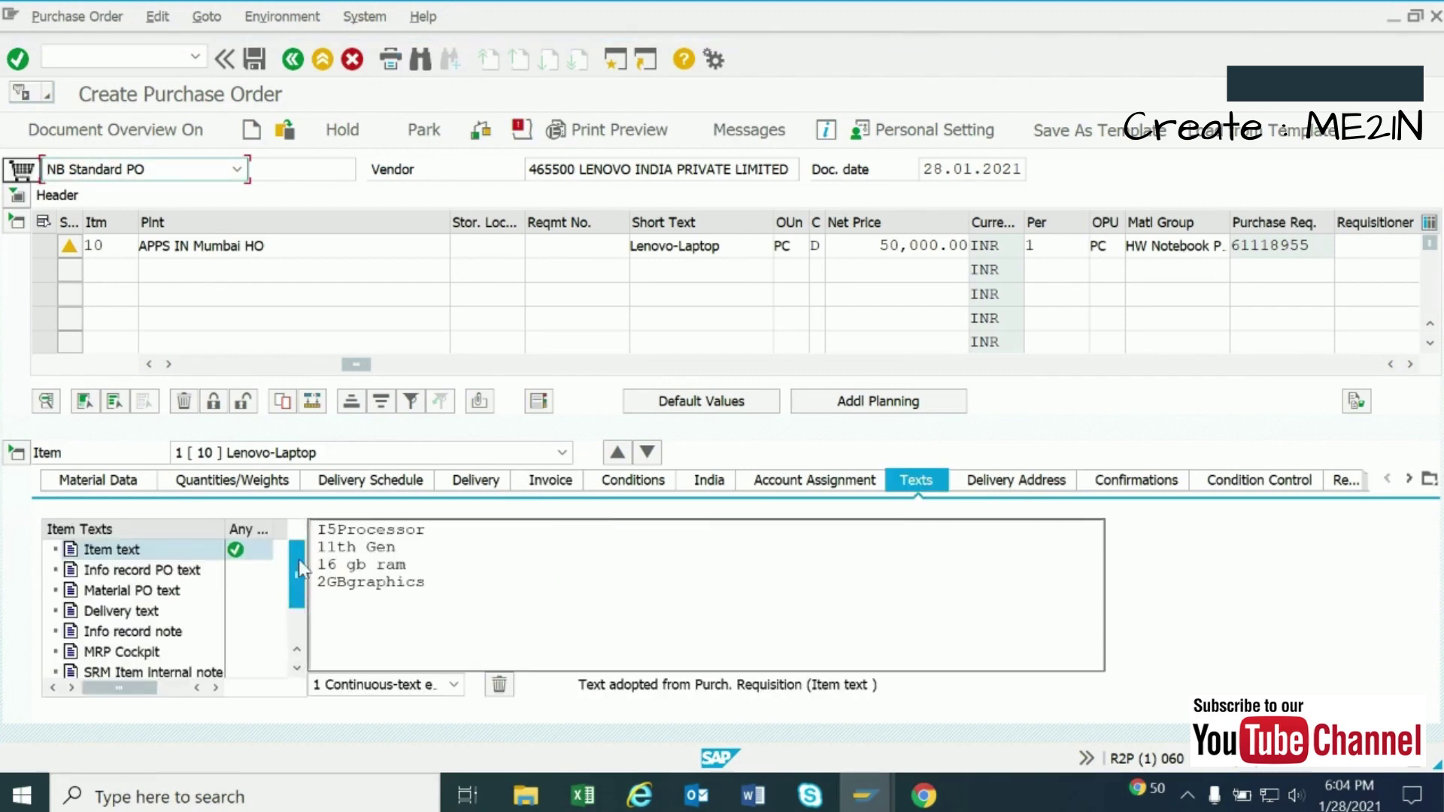
click(325, 538)
drag(325, 537, 471, 602)
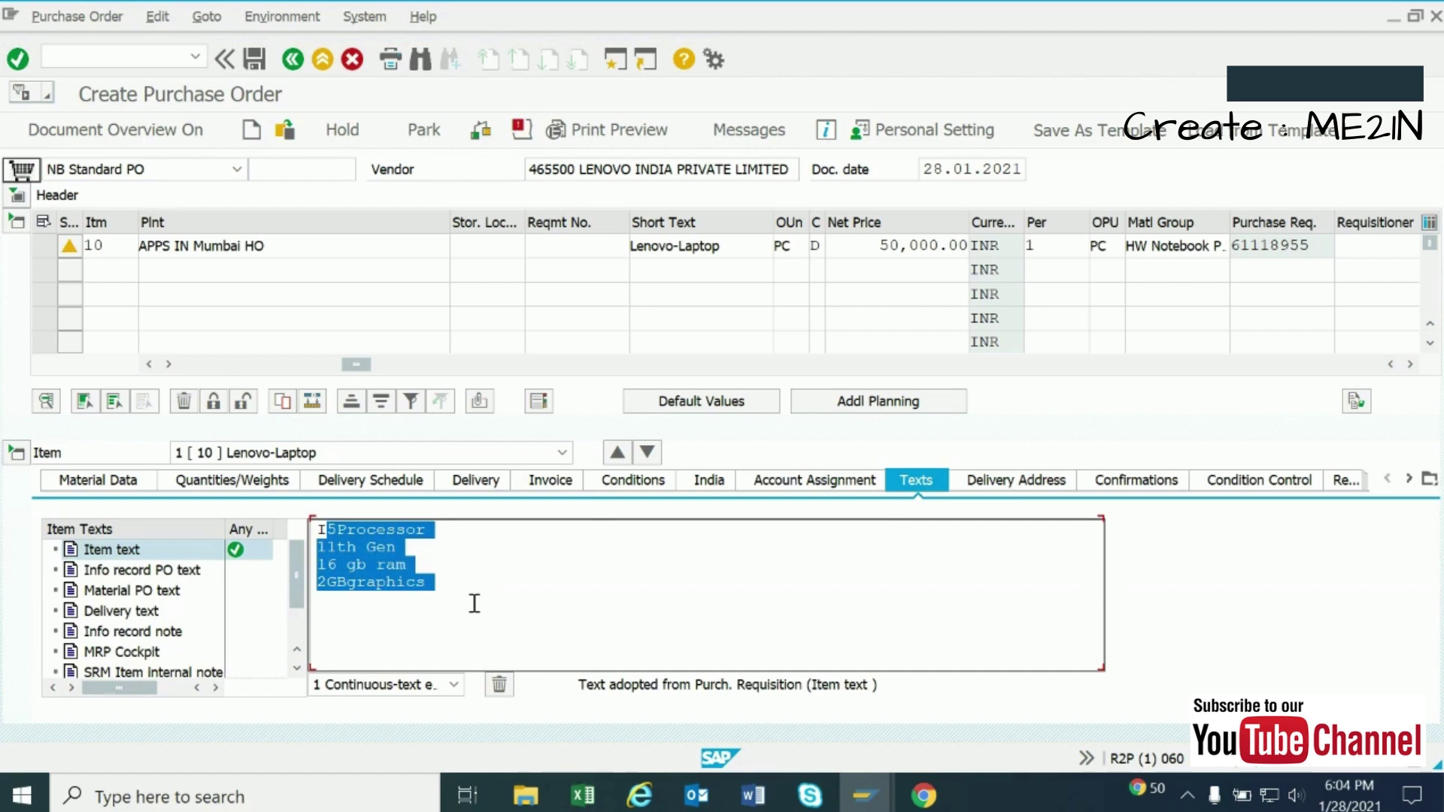
click(230, 613)
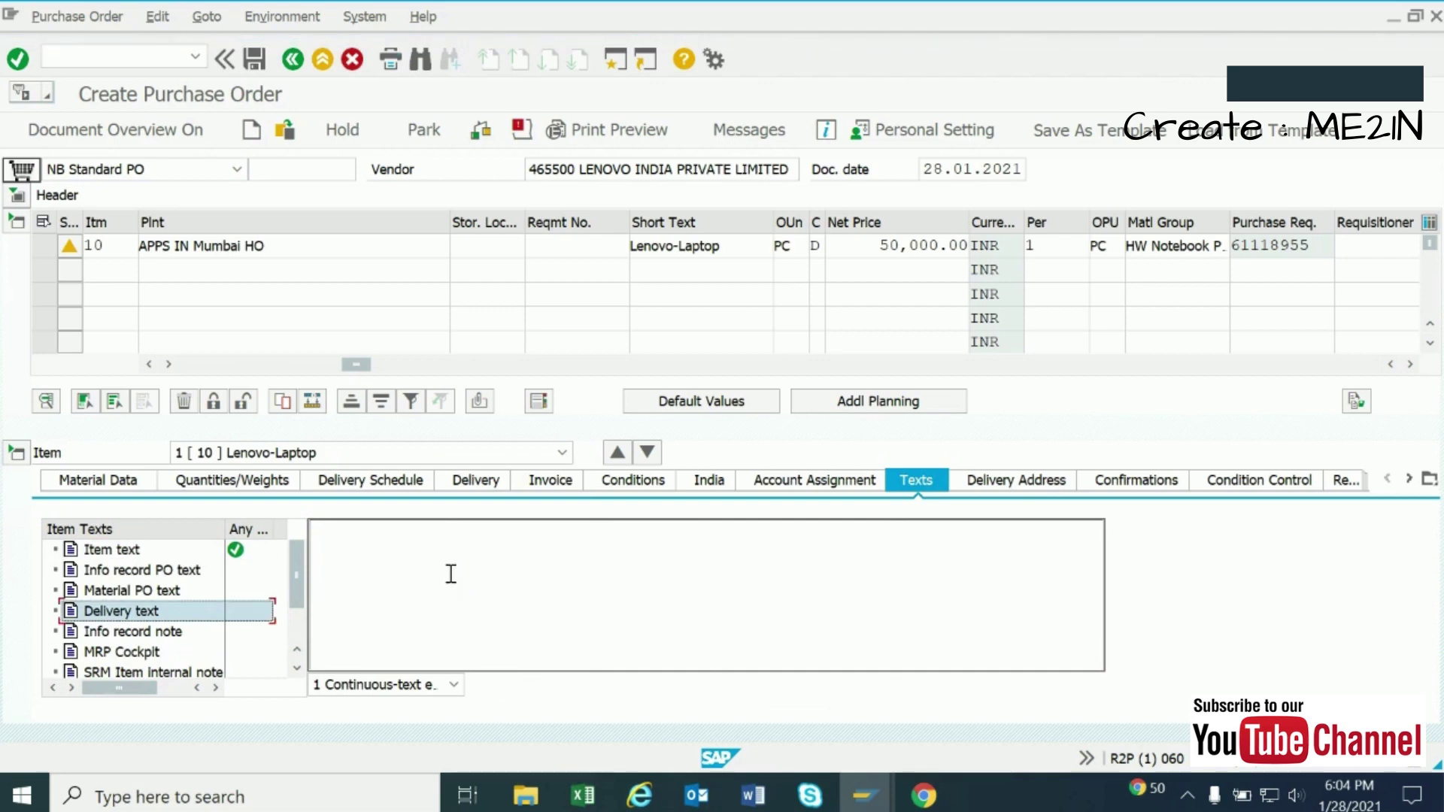
click(452, 574)
text(Delive)
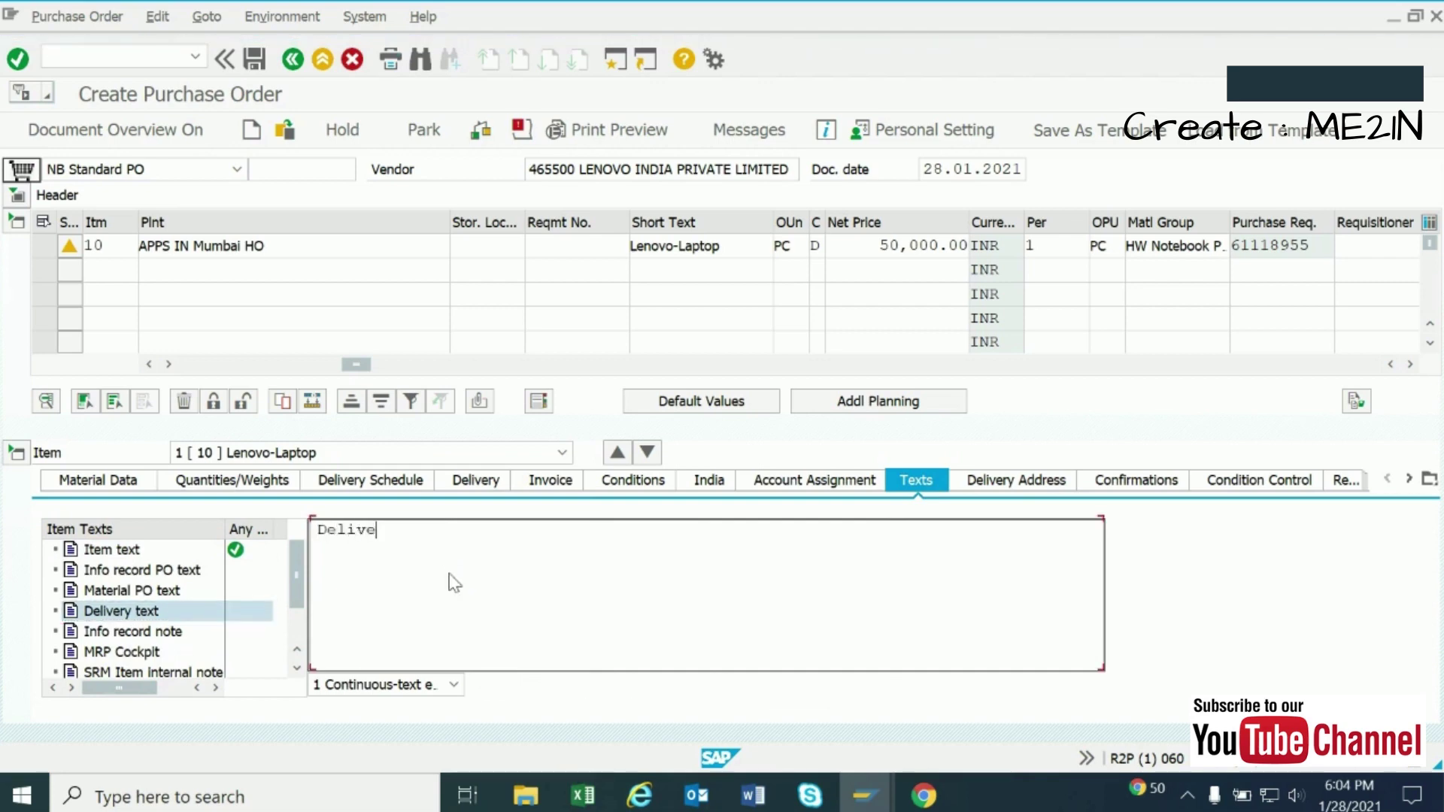
text(ry to bangak)
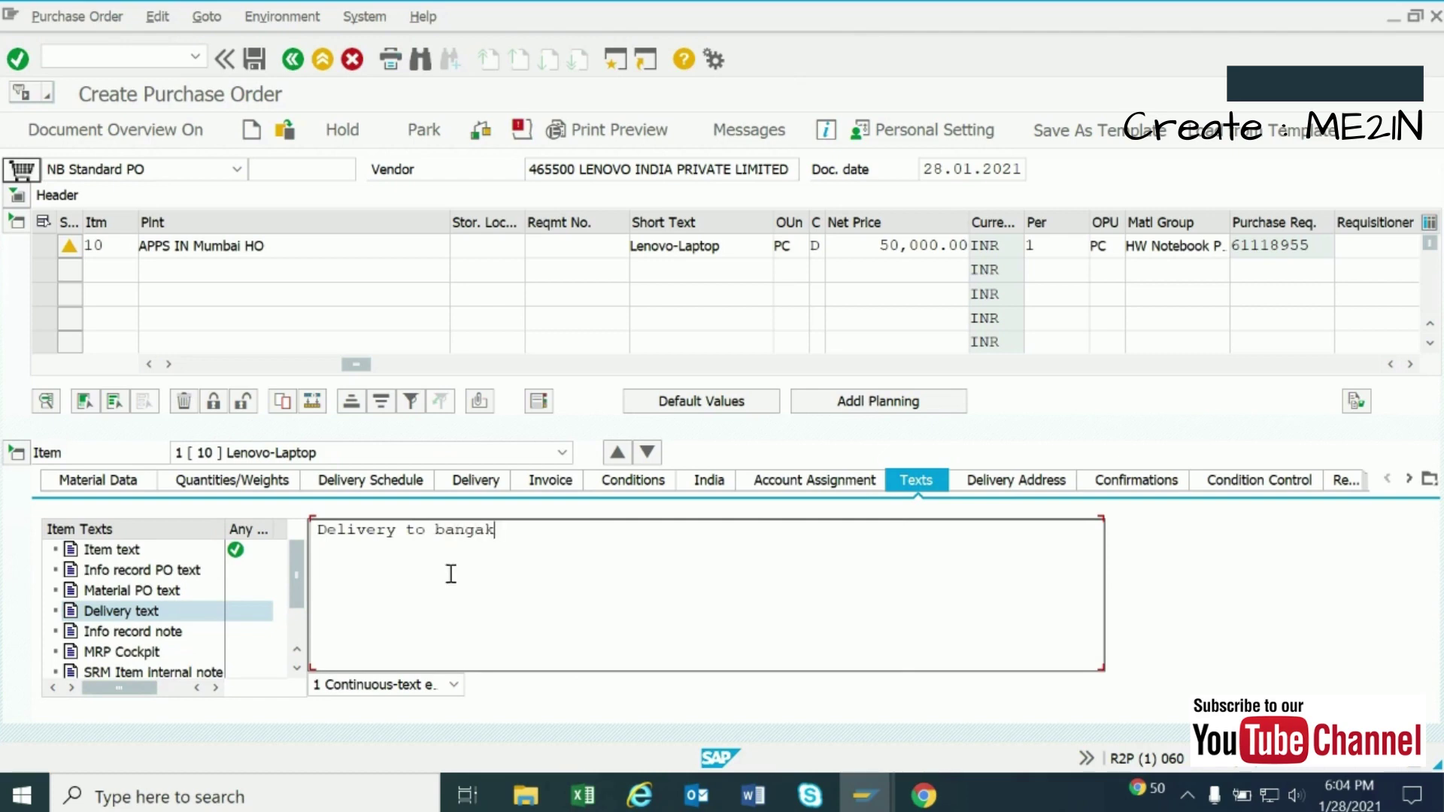
key(BackSpace)
text(lore headoffice)
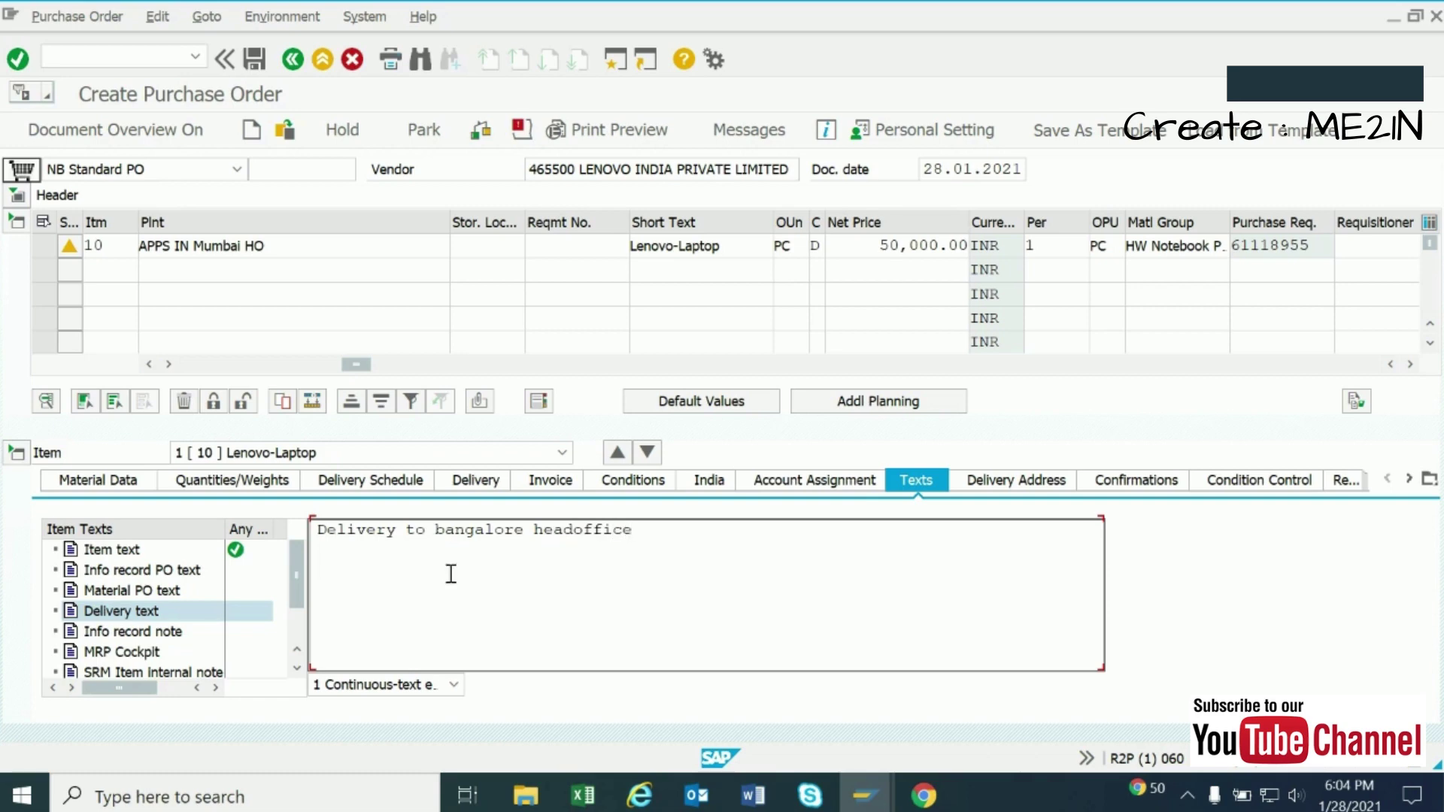
click(297, 668)
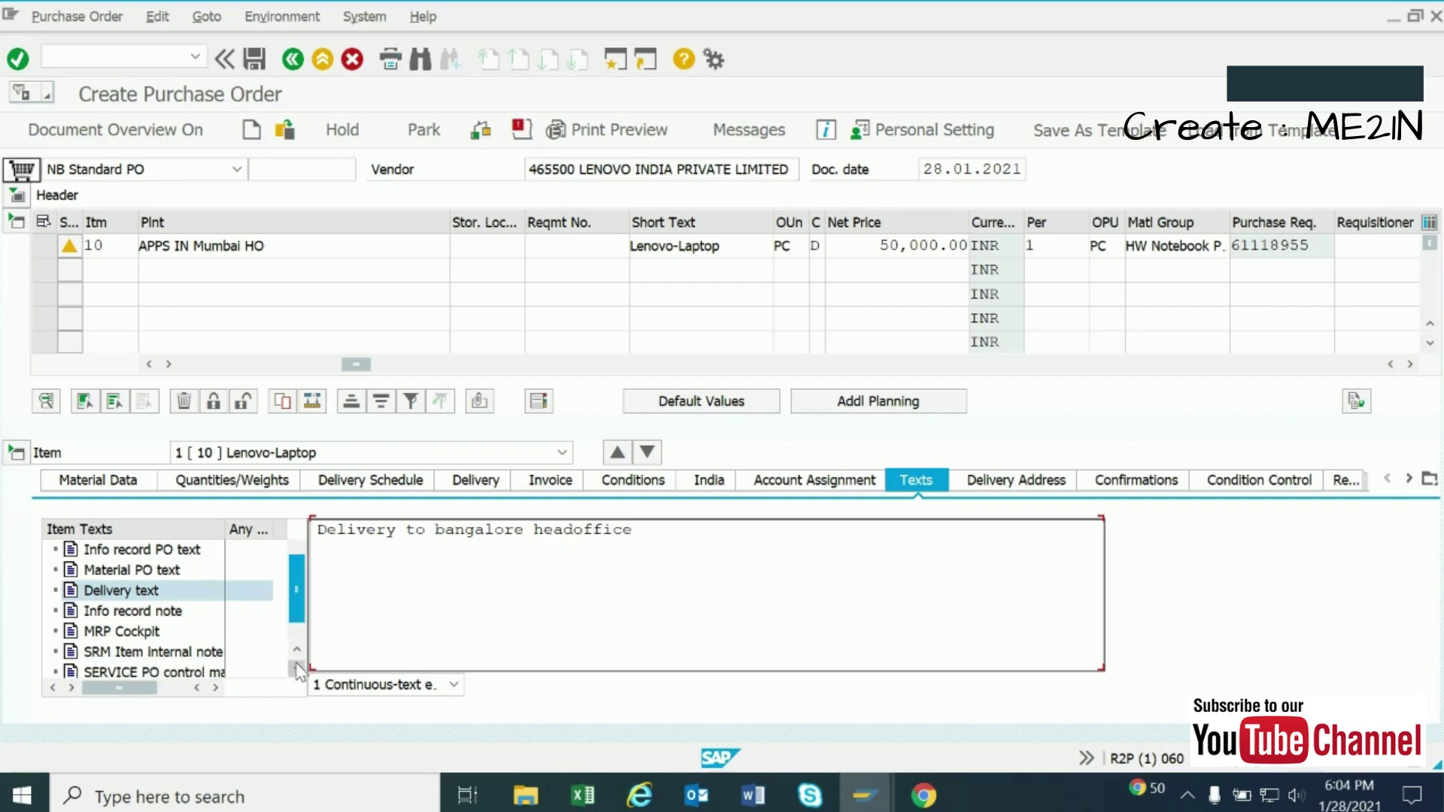
click(297, 668)
click(297, 668)
click(296, 555)
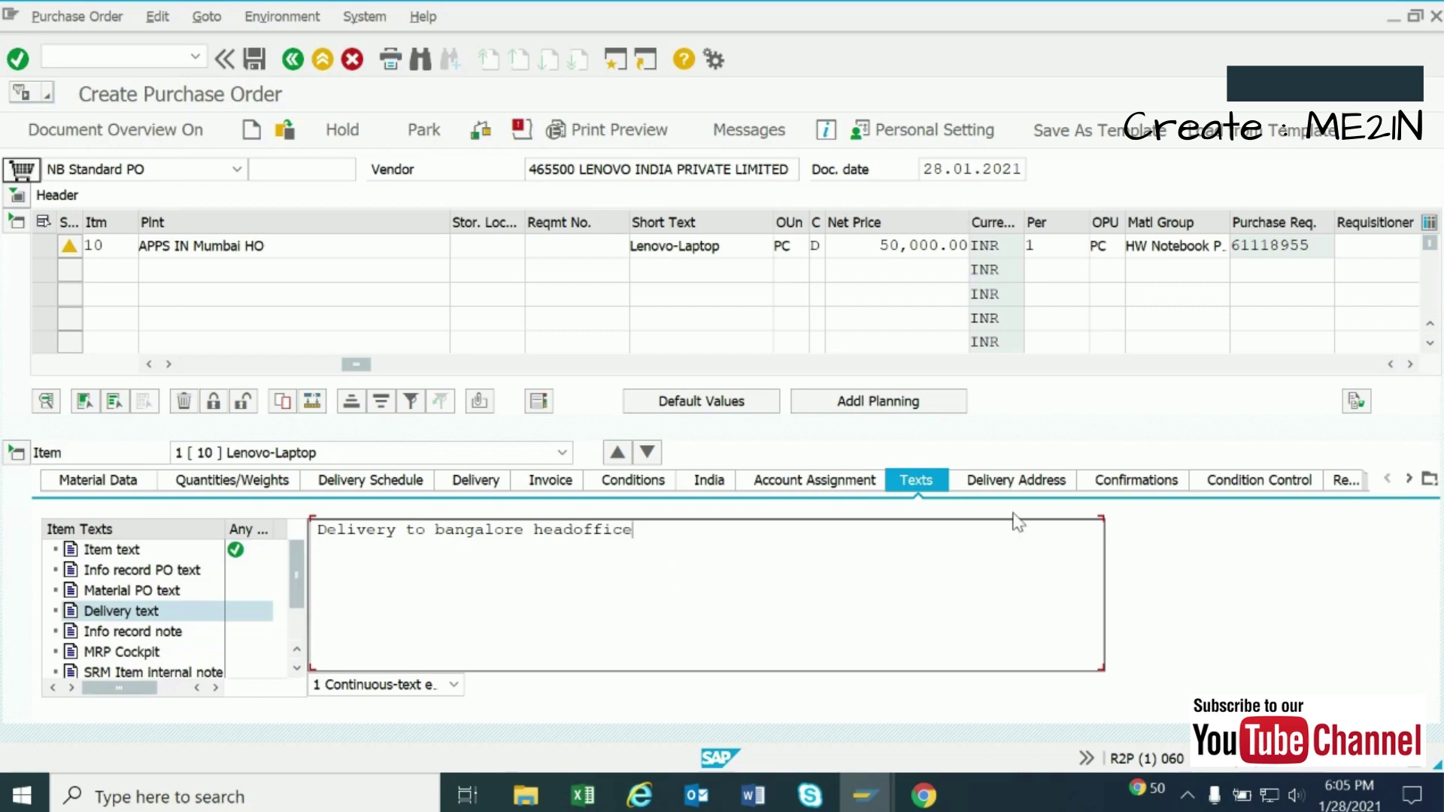
Step: Save the purchase order and open the resulting status message
click(1409, 480)
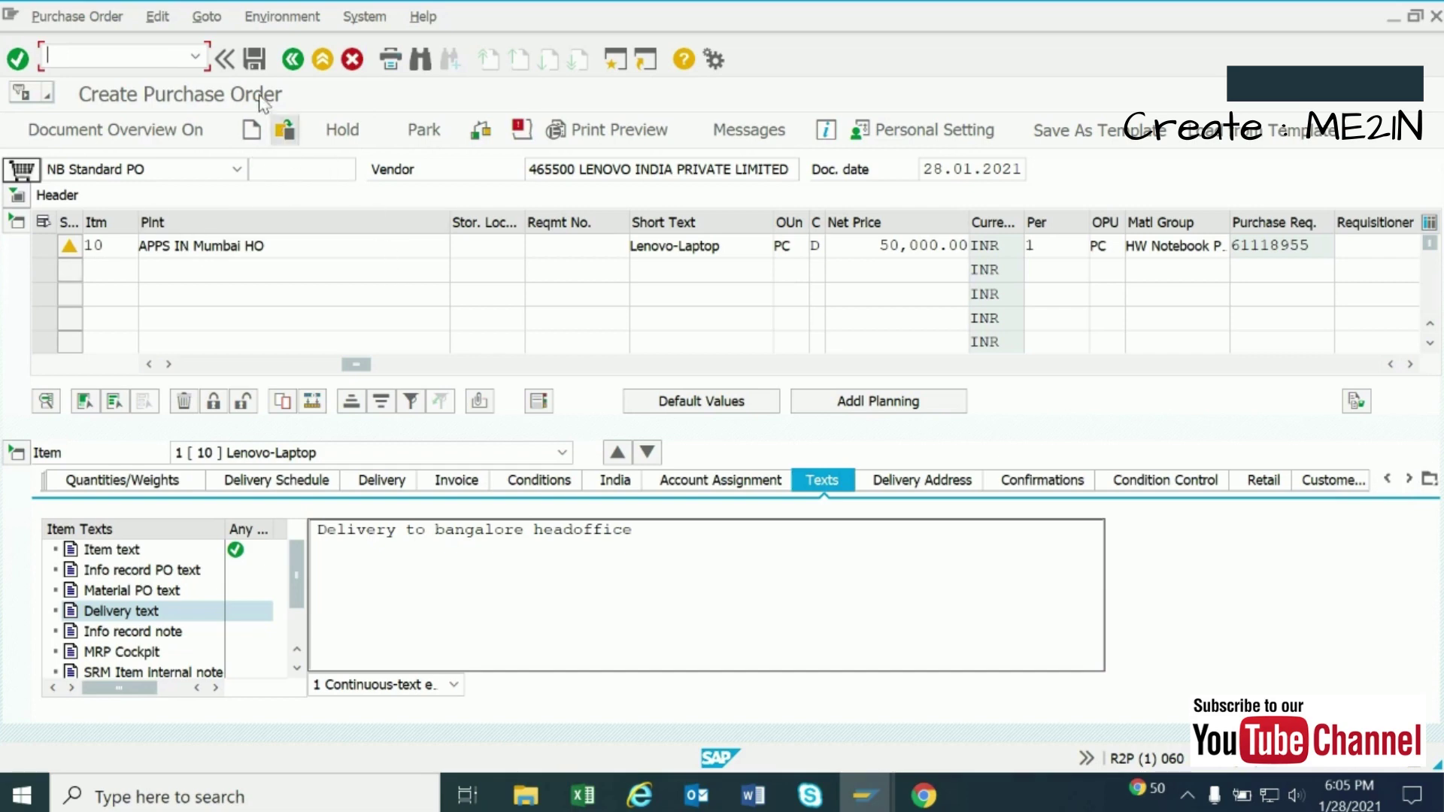
click(254, 61)
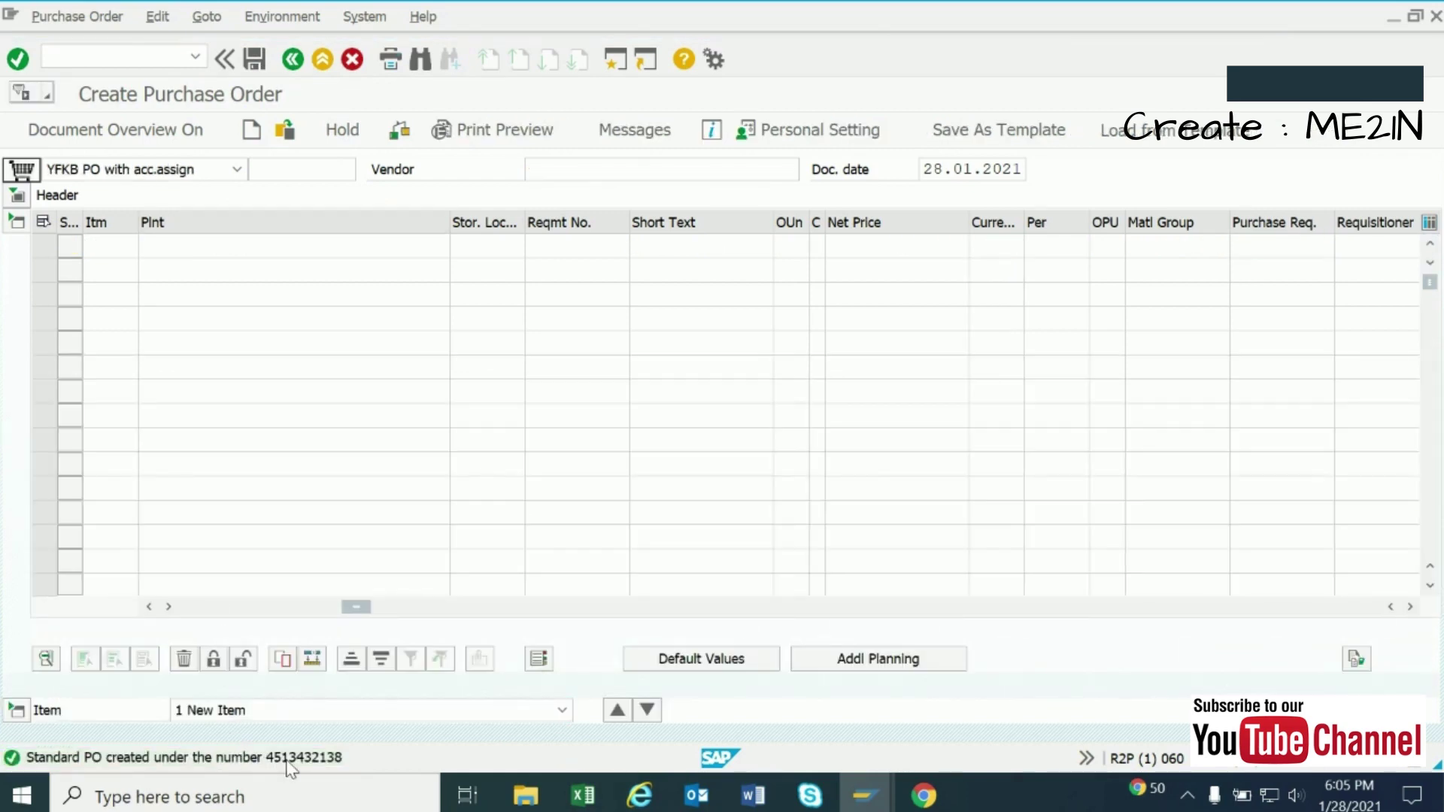
double_click(287, 761)
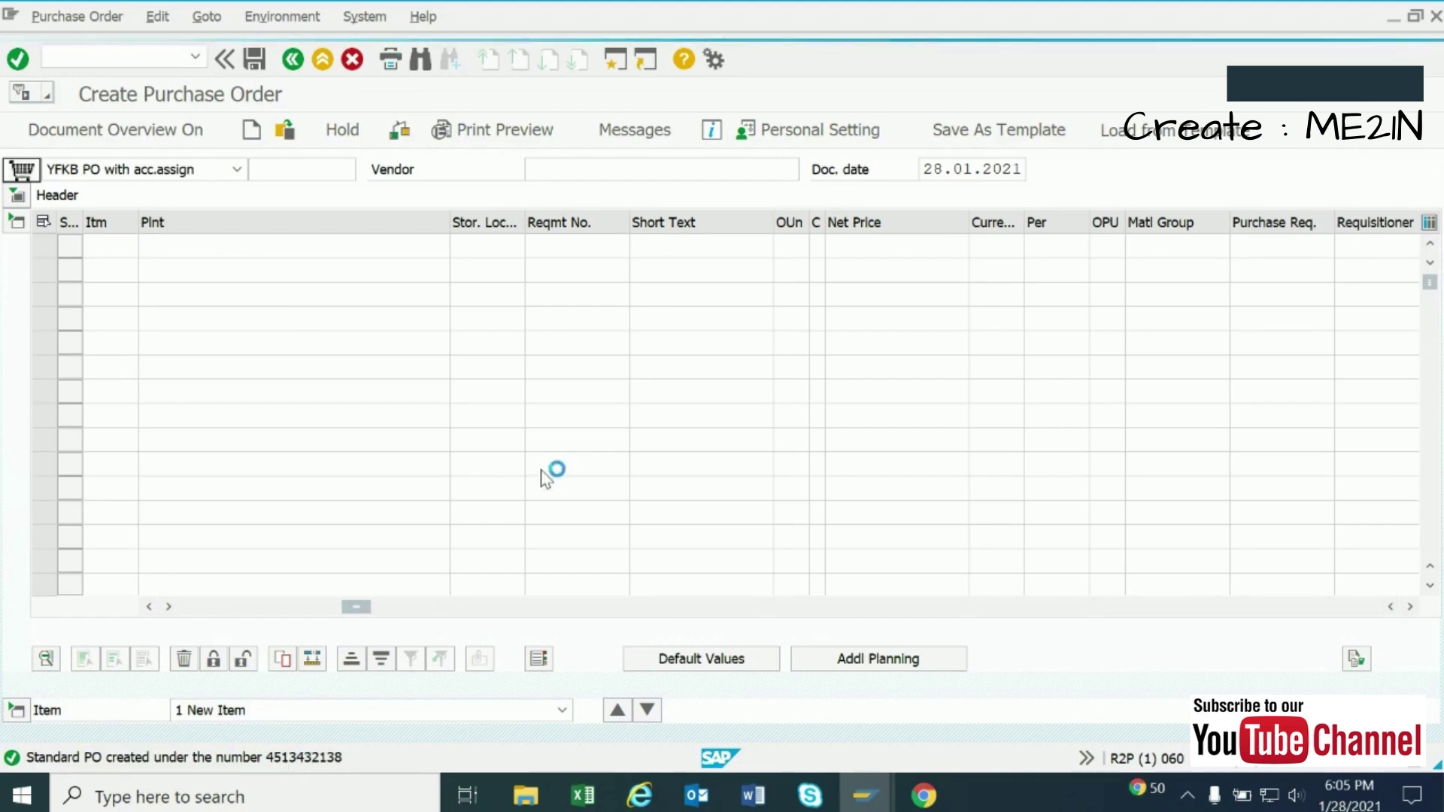